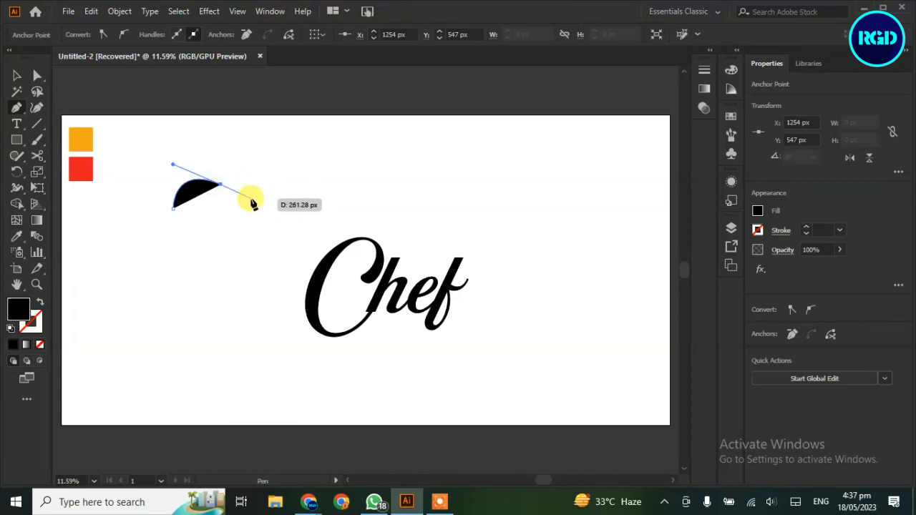
Finish the cloud-like black crown of the chef hat with the Pen tool, adding the remaining lobes and a curved underside
{"action": "left_click_drag", "start_coordinate": [250, 199], "coordinate": [263, 239]}
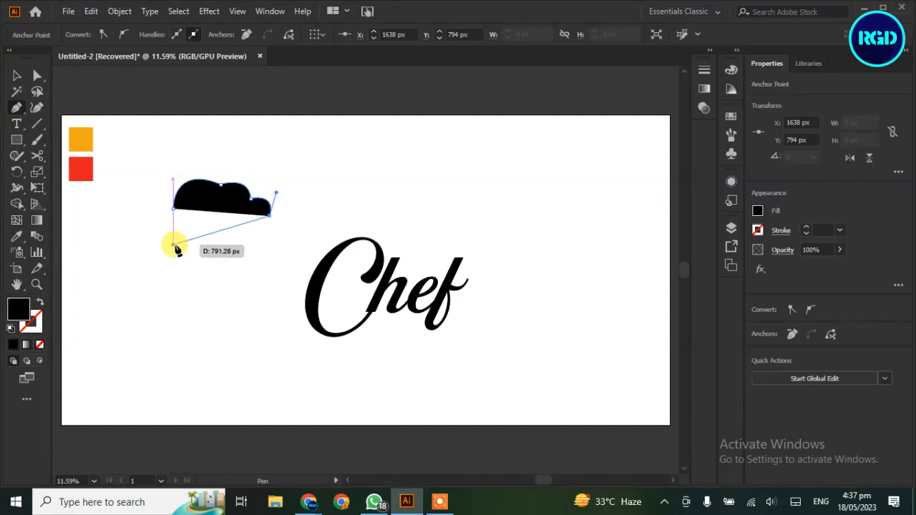
{"action": "left_click_drag", "start_coordinate": [184, 240], "coordinate": [147, 272]}
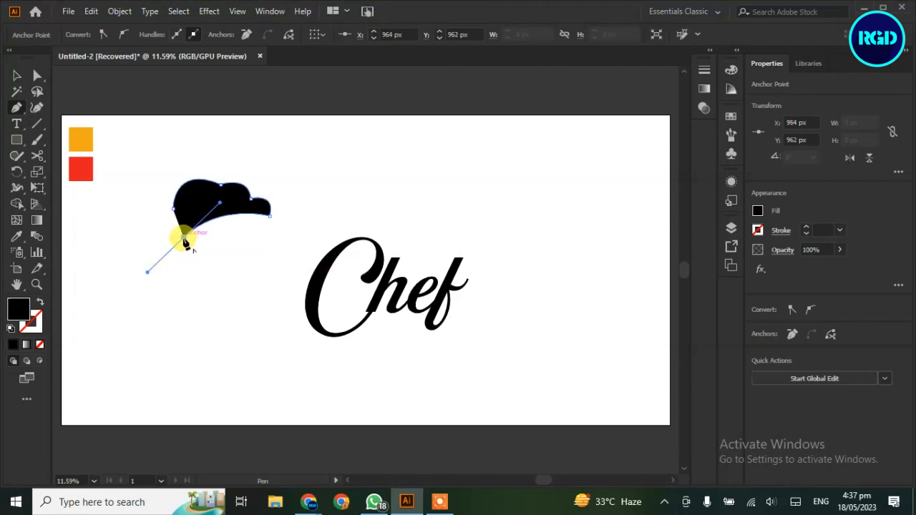
{"action": "left_click_drag", "start_coordinate": [174, 206], "coordinate": [204, 188]}
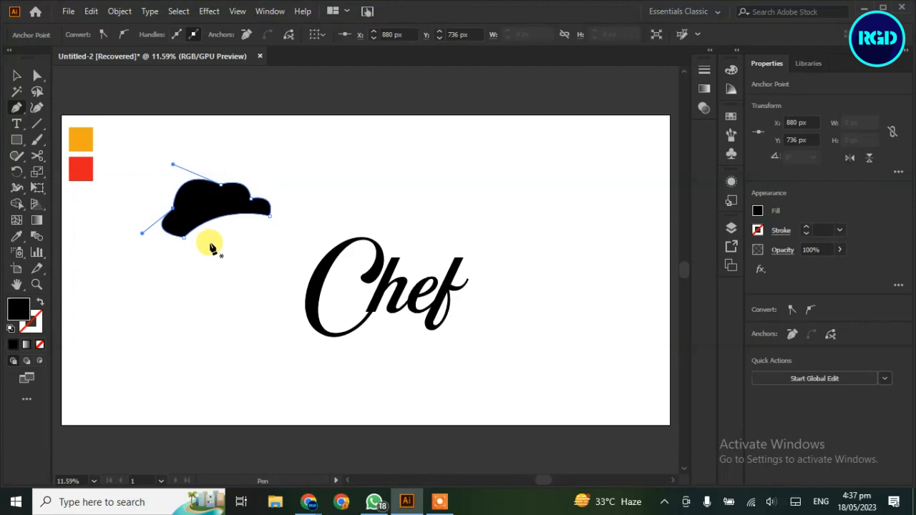
Draw a closed, curved black band under the crown with the Pen tool, leaving a narrow gap between them
{"action": "left_click_drag", "start_coordinate": [187, 244], "coordinate": [266, 226]}
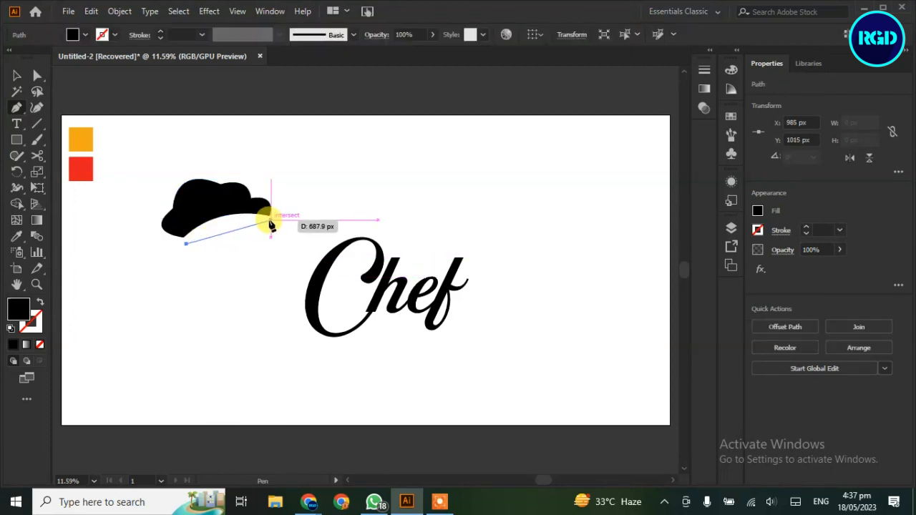
{"action": "left_click_drag", "start_coordinate": [323, 235], "coordinate": [275, 241]}
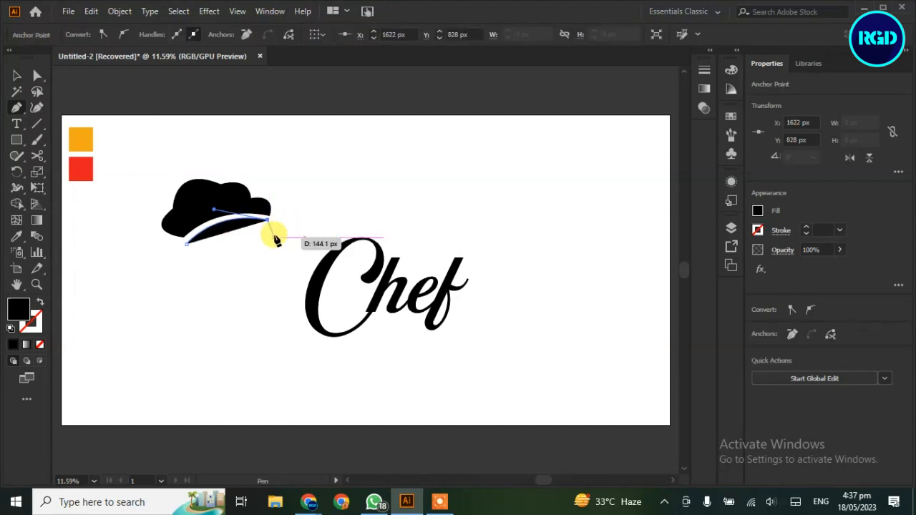
{"action": "left_click", "coordinate": [274, 237]}
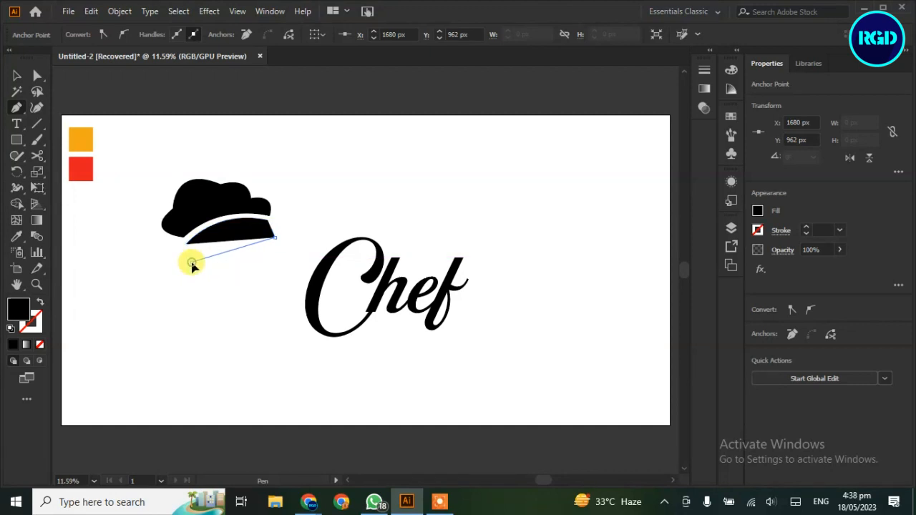
{"action": "left_click_drag", "start_coordinate": [166, 292], "coordinate": [190, 243]}
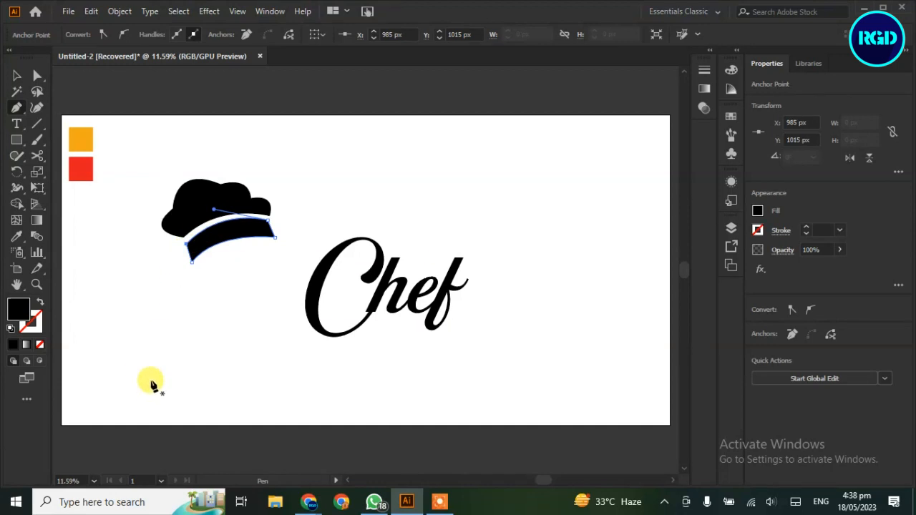
{"action": "left_click", "coordinate": [17, 76]}
{"action": "left_click", "coordinate": [129, 352]}
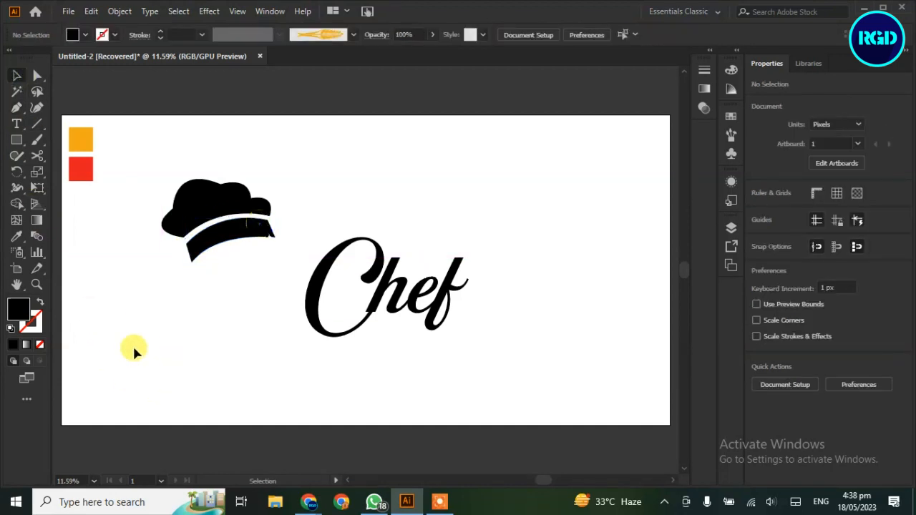
Stretch the hat crown to about 510 px tall and move the band slightly up toward it
{"action": "left_click", "coordinate": [220, 203]}
{"action": "left_click_drag", "start_coordinate": [218, 177], "coordinate": [217, 172]}
{"action": "left_click", "coordinate": [131, 319]}
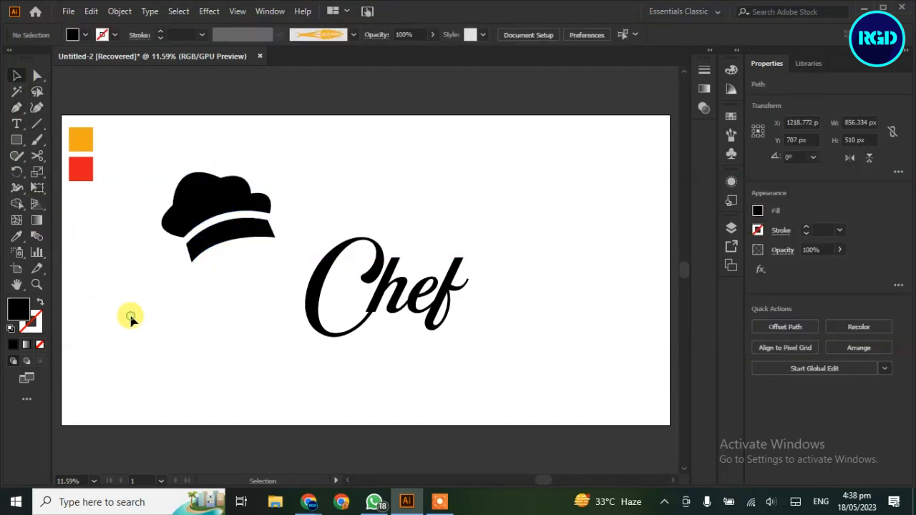
{"action": "left_click_drag", "start_coordinate": [234, 245], "coordinate": [235, 236]}
{"action": "left_click", "coordinate": [212, 301]}
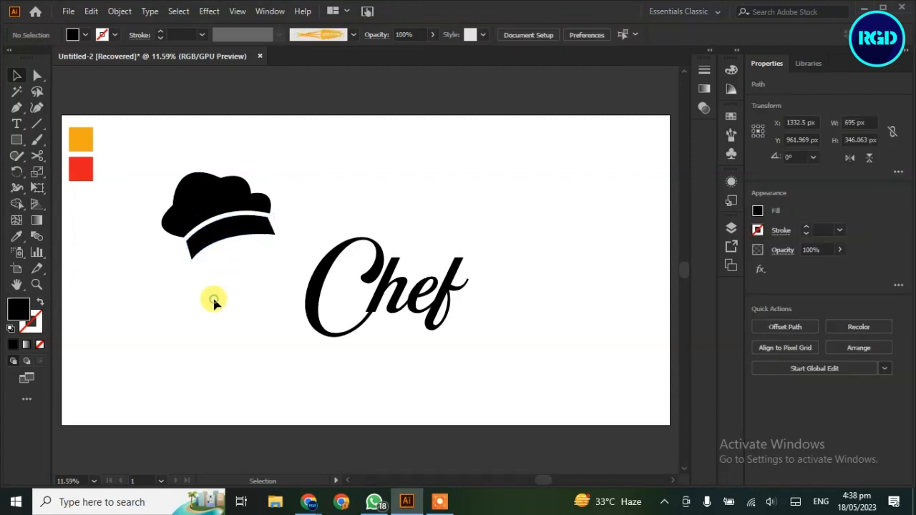
{"action": "left_click_drag", "start_coordinate": [281, 177], "coordinate": [139, 279]}
{"action": "left_click", "coordinate": [135, 332]}
Draw a short curved highlight path inside the crown's large left lobe with the Pen tool
{"action": "key", "text": "p"}
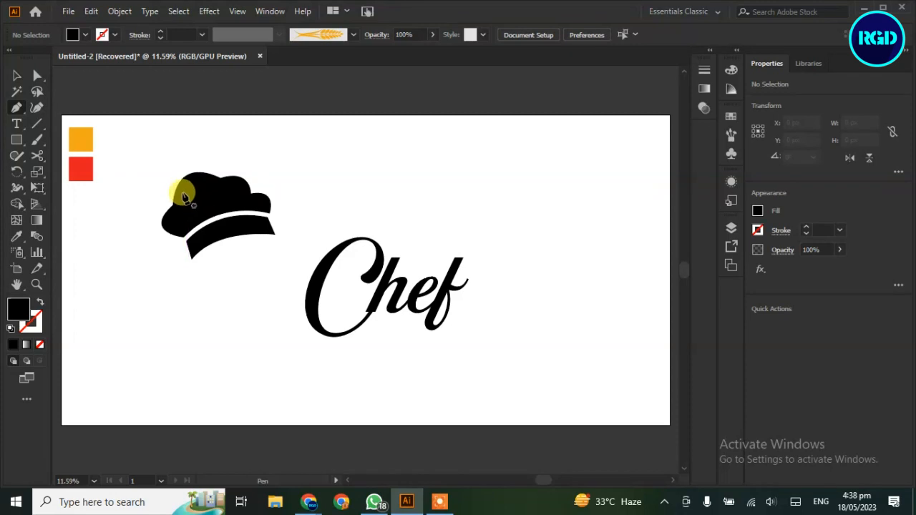
{"action": "left_click", "coordinate": [183, 191]}
{"action": "left_click_drag", "start_coordinate": [190, 210], "coordinate": [199, 217]}
{"action": "left_click", "coordinate": [198, 286]}
{"action": "key", "text": "ctrl+z"}
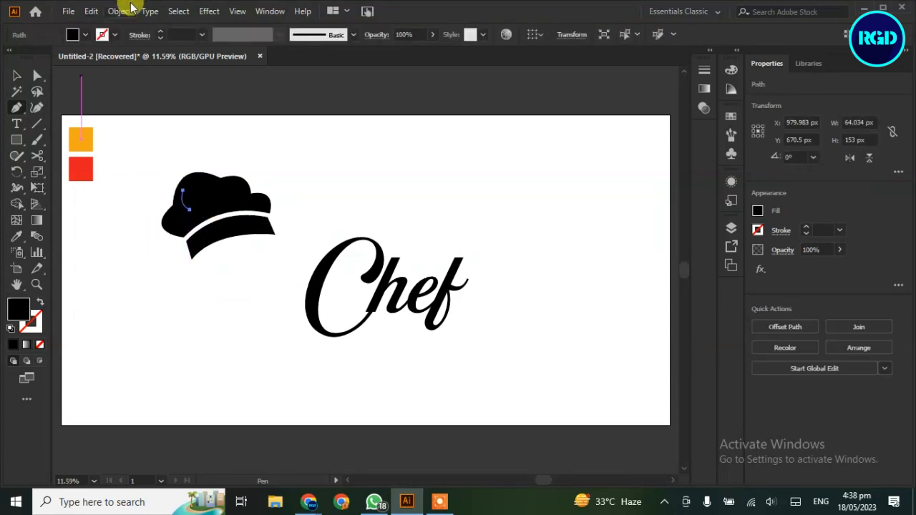
Give the highlight path a white 17 pt stroke, no fill and the elliptical width profile tapered at both ends
{"action": "left_click", "coordinate": [160, 32]}
{"action": "left_click", "coordinate": [111, 35]}
{"action": "left_click", "coordinate": [35, 59]}
{"action": "double_click", "coordinate": [162, 32]}
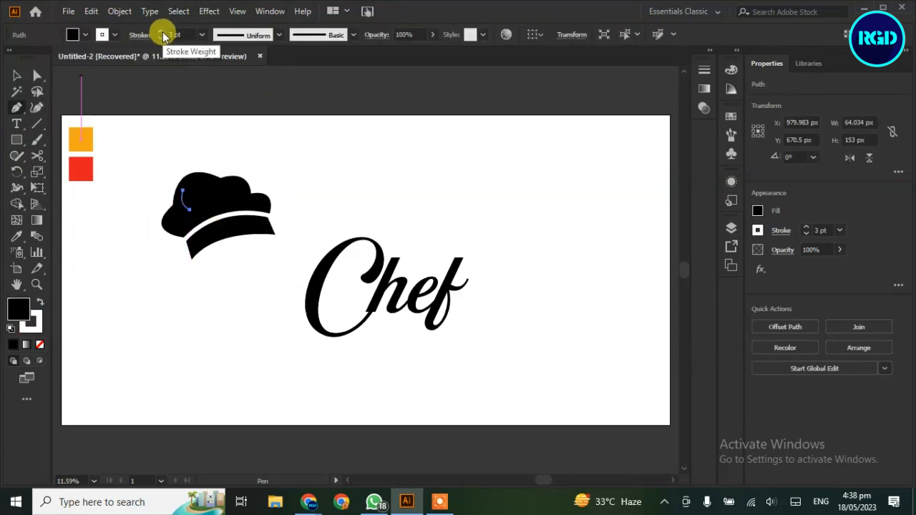
{"action": "left_click", "coordinate": [40, 346]}
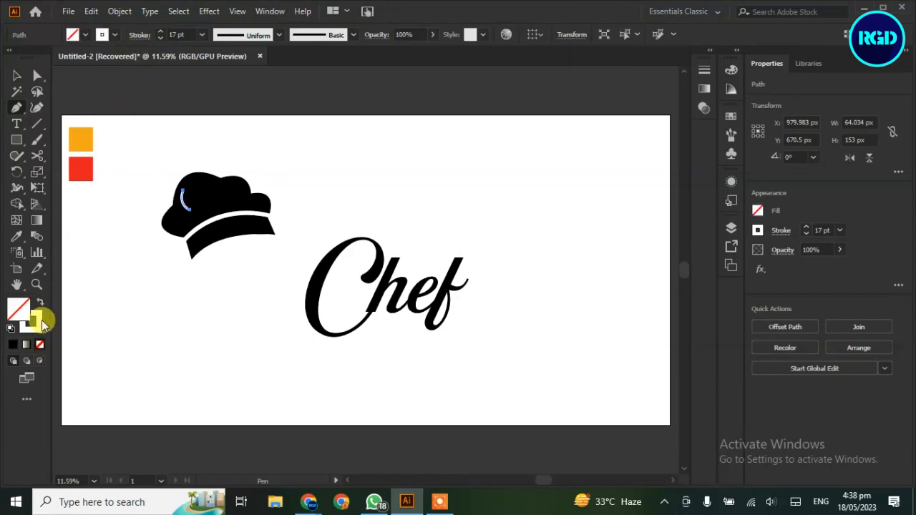
{"action": "left_click", "coordinate": [40, 324]}
{"action": "left_click", "coordinate": [279, 34]}
{"action": "left_click", "coordinate": [250, 76]}
{"action": "left_click", "coordinate": [14, 77]}
{"action": "left_click", "coordinate": [204, 352]}
Draw a curved highlight in the crown's lower-left lobe and match it to the first highlight's tapered white stroke
{"action": "key", "text": "p"}
{"action": "left_click_drag", "start_coordinate": [179, 225], "coordinate": [193, 229]}
{"action": "key", "text": "Escape"}
{"action": "left_click", "coordinate": [18, 237]}
{"action": "left_click", "coordinate": [184, 197]}
{"action": "left_click", "coordinate": [278, 35]}
{"action": "left_click", "coordinate": [249, 76]}
{"action": "key", "text": "v"}
{"action": "left_click", "coordinate": [83, 233]}
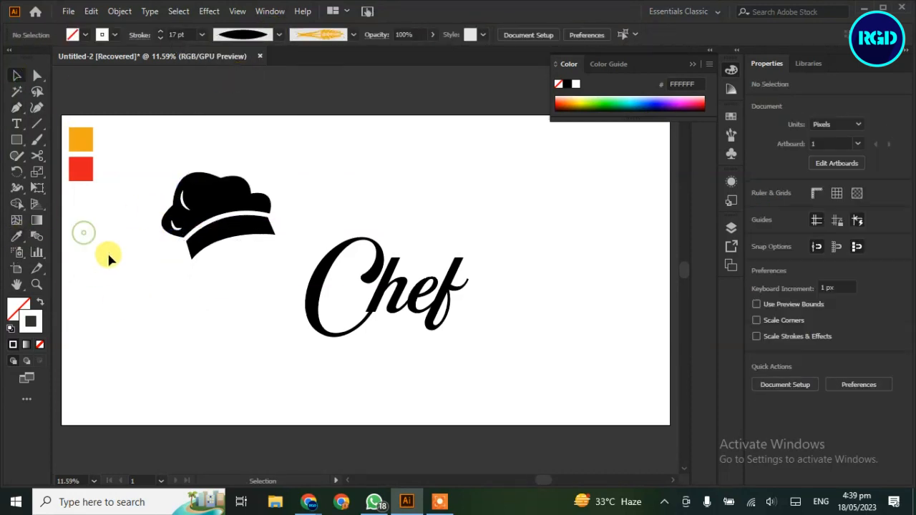
Add a curved highlight along the right side of the crown's middle lobe, with the same tapered white stroke
{"action": "key", "text": "p"}
{"action": "left_click", "coordinate": [242, 186]}
{"action": "left_click_drag", "start_coordinate": [239, 205], "coordinate": [226, 214]}
{"action": "key", "text": "Escape"}
{"action": "key", "text": "i"}
{"action": "left_click", "coordinate": [184, 196]}
{"action": "left_click", "coordinate": [280, 35]}
{"action": "left_click", "coordinate": [243, 75]}
{"action": "left_click", "coordinate": [20, 82]}
{"action": "left_click", "coordinate": [101, 251]}
Add a curved highlight along the crown's lower edge just above the band, with the same tapered white stroke
{"action": "key", "text": "p"}
{"action": "left_click", "coordinate": [190, 224]}
{"action": "left_click_drag", "start_coordinate": [211, 209], "coordinate": [228, 207]}
{"action": "key", "text": "Escape"}
{"action": "left_click", "coordinate": [12, 236]}
{"action": "left_click", "coordinate": [184, 194]}
{"action": "left_click", "coordinate": [278, 35]}
{"action": "left_click", "coordinate": [243, 76]}
{"action": "left_click", "coordinate": [16, 75]}
{"action": "left_click", "coordinate": [121, 292]}
Add a curved highlight along the left side of the crown's middle lobe, with the same tapered white stroke
{"action": "left_click", "coordinate": [17, 107]}
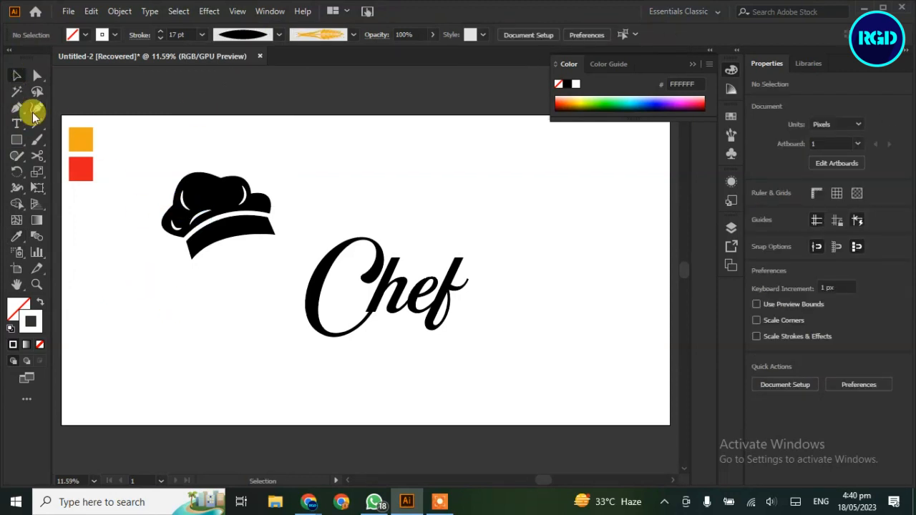
{"action": "left_click", "coordinate": [224, 181]}
{"action": "left_click", "coordinate": [217, 200]}
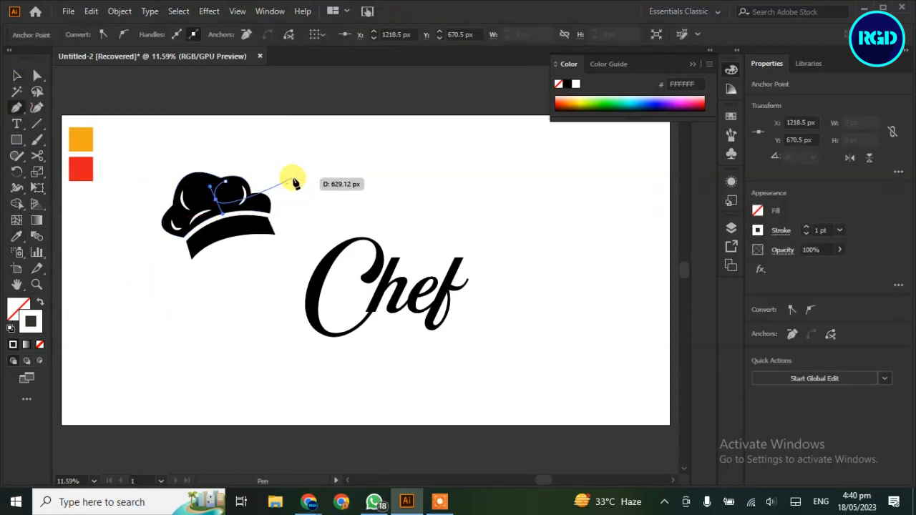
{"action": "left_click", "coordinate": [16, 237]}
{"action": "left_click", "coordinate": [184, 196]}
{"action": "left_click", "coordinate": [278, 34]}
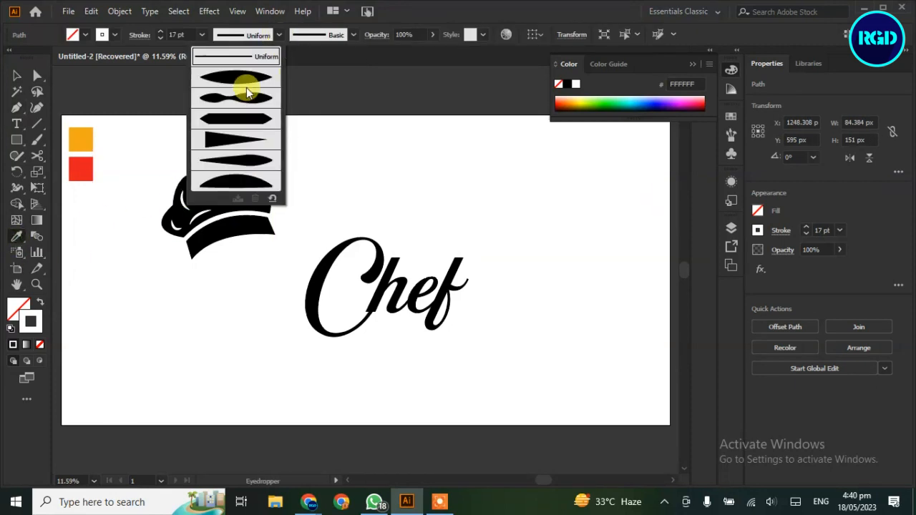
{"action": "left_click", "coordinate": [243, 75]}
Select all five crown highlights, expand their appearance and unite them into filled white shapes
{"action": "left_click", "coordinate": [16, 75]}
{"action": "left_click", "coordinate": [244, 202], "text": "shift"}
{"action": "left_click", "coordinate": [196, 214], "text": "shift"}
{"action": "left_click", "coordinate": [182, 202], "text": "shift"}
{"action": "left_click", "coordinate": [176, 229], "text": "shift"}
{"action": "left_click", "coordinate": [119, 12]}
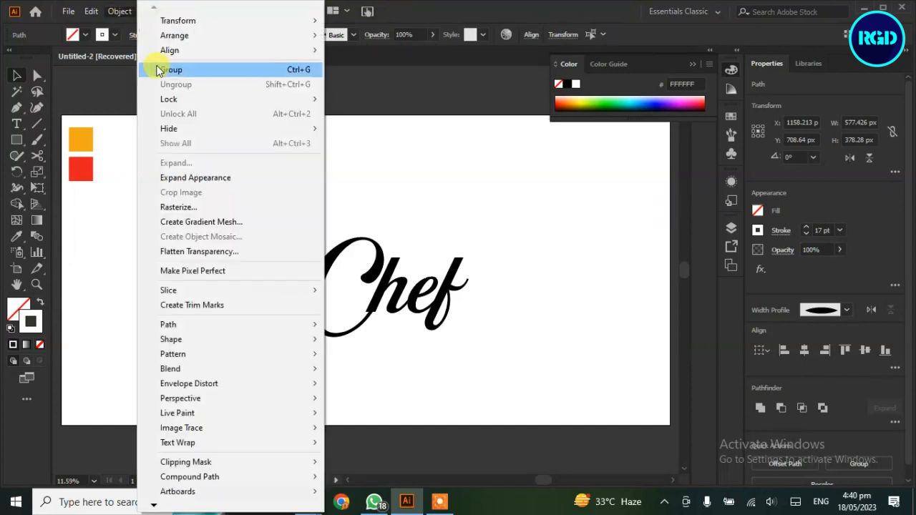
{"action": "left_click", "coordinate": [193, 176]}
{"action": "left_click", "coordinate": [758, 384]}
{"action": "left_click", "coordinate": [515, 234]}
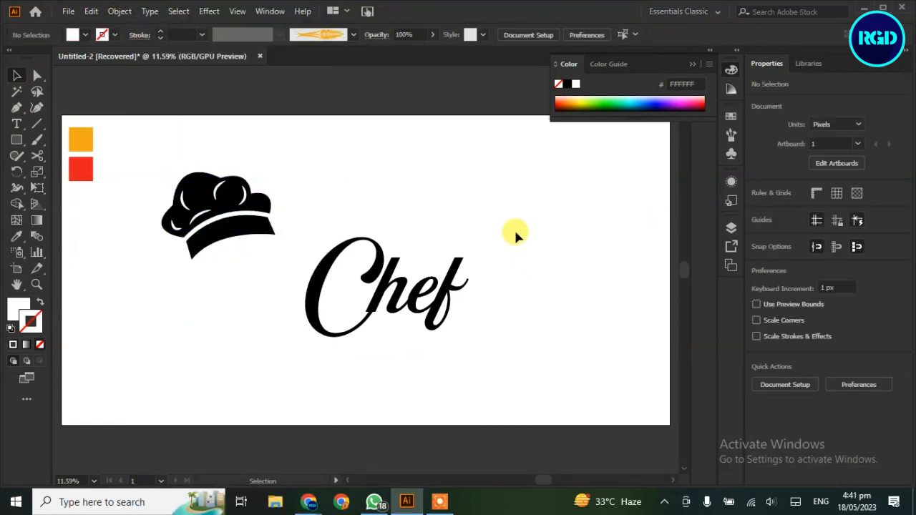
Group the hat artwork, then scale it down and tilt it left by about 13° on top of the letter C
{"action": "right_click", "coordinate": [194, 207]}
{"action": "left_click", "coordinate": [215, 308]}
{"action": "left_click_drag", "start_coordinate": [233, 218], "coordinate": [334, 219]}
{"action": "left_click_drag", "start_coordinate": [281, 284], "coordinate": [360, 213]}
{"action": "left_click_drag", "start_coordinate": [262, 235], "coordinate": [270, 233]}
{"action": "left_click_drag", "start_coordinate": [336, 235], "coordinate": [346, 241]}
Nudge the hat left and fine-tune it to about 742 px wide so the band meets the top of the C
{"action": "key", "text": "ctrl+plus"}
{"action": "key", "text": "ctrl+plus"}
{"action": "key", "text": "ctrl+plus"}
{"action": "key", "text": "ctrl+plus"}
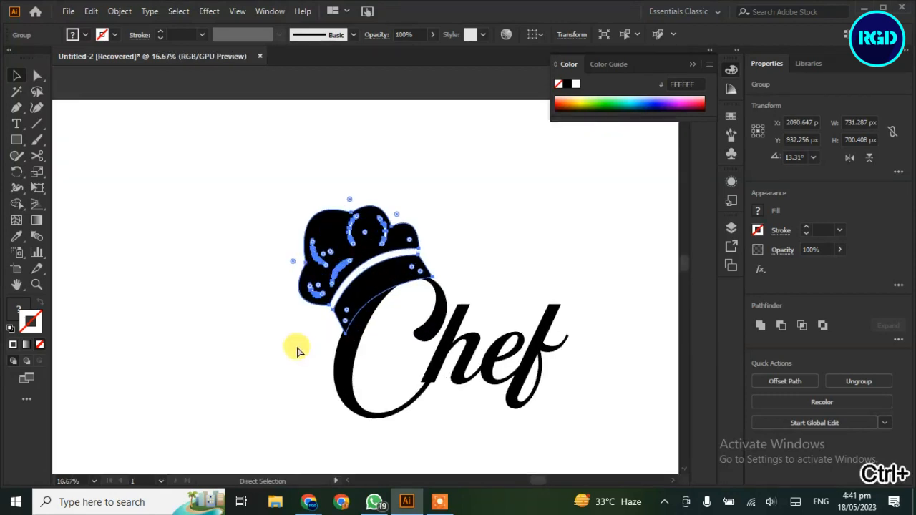
{"action": "key", "text": "Left"}
{"action": "key", "text": "Left"}
{"action": "key", "text": "Left"}
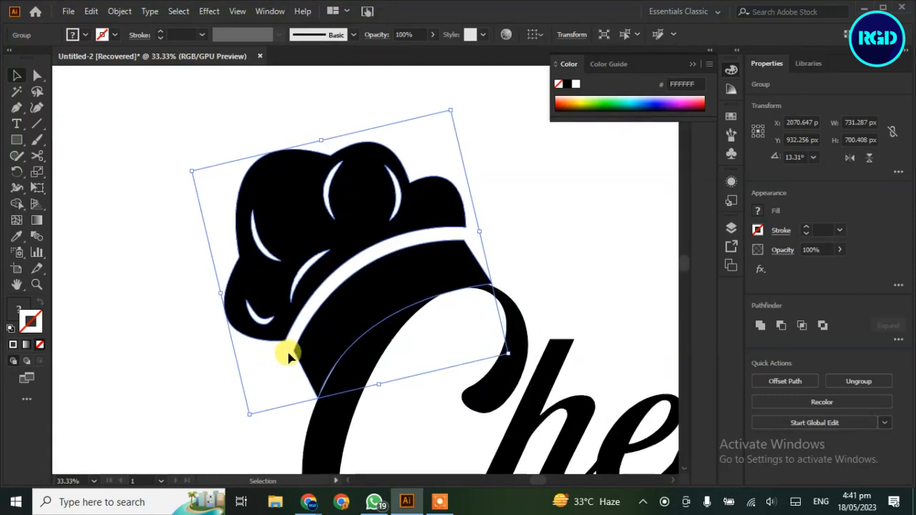
{"action": "left_click_drag", "start_coordinate": [476, 230], "coordinate": [479, 232]}
{"action": "left_click_drag", "start_coordinate": [378, 387], "coordinate": [375, 384]}
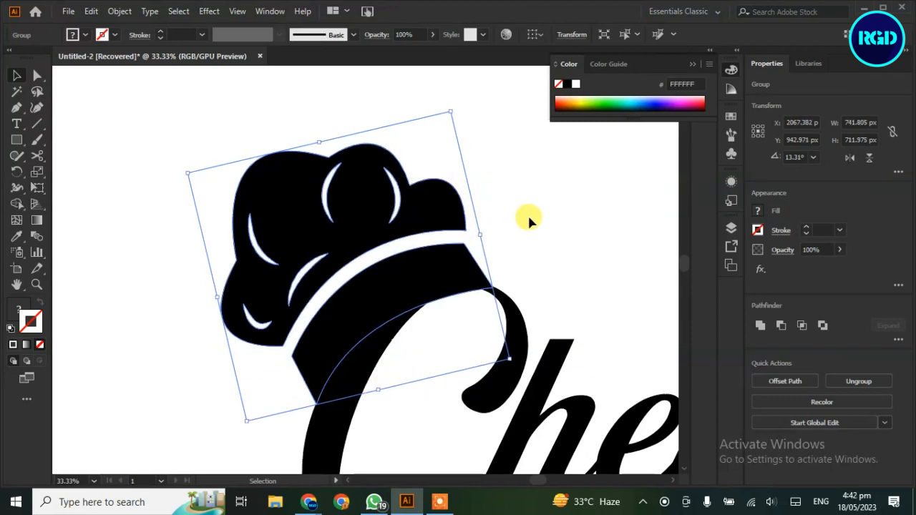
Apply the Shape Builder with a black fill to the band region where the hat overlaps the Chef lettering
{"action": "left_click", "coordinate": [356, 335], "text": "shift"}
{"action": "left_click", "coordinate": [16, 204]}
{"action": "left_click", "coordinate": [374, 289]}
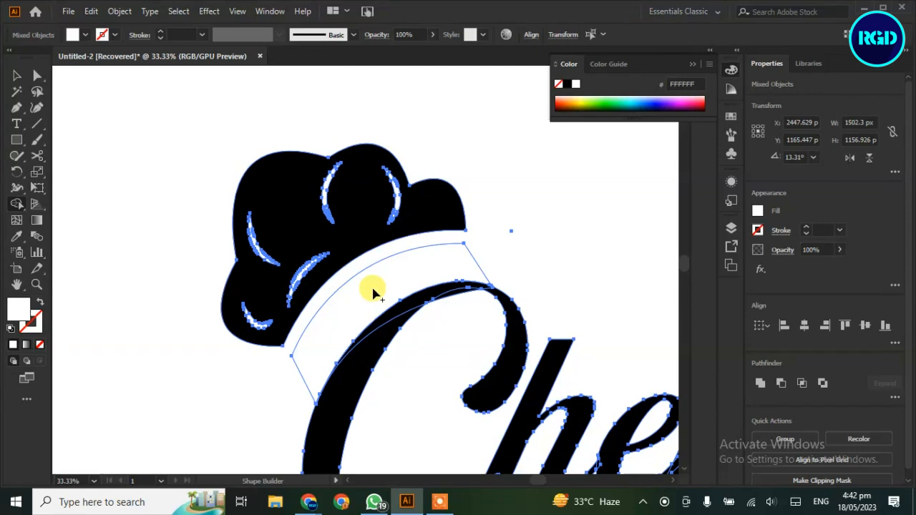
{"action": "left_click", "coordinate": [73, 34]}
{"action": "left_click", "coordinate": [351, 306]}
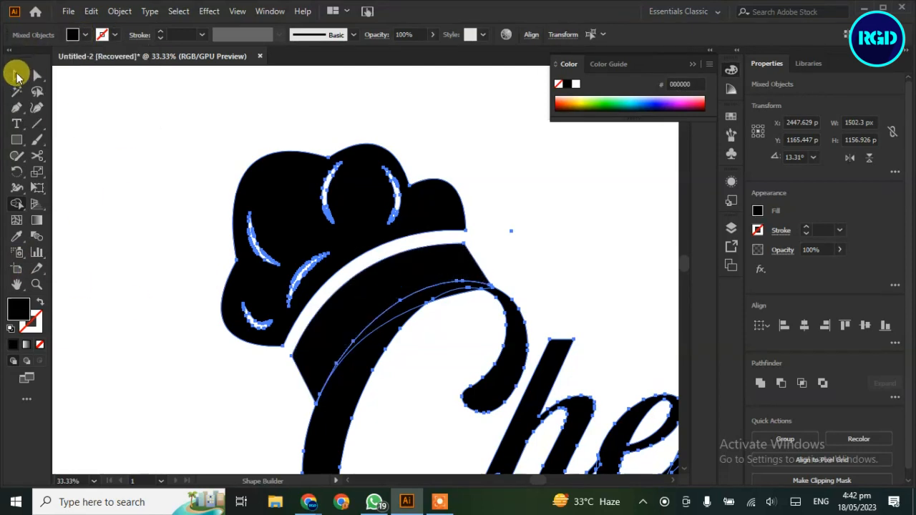
{"action": "left_click", "coordinate": [17, 76]}
{"action": "left_click", "coordinate": [165, 158]}
Ungroup the split artwork and delete the leftover piece between the band and the top of the C
{"action": "left_click", "coordinate": [431, 296]}
{"action": "right_click", "coordinate": [431, 296]}
{"action": "left_click", "coordinate": [471, 174]}
{"action": "left_click", "coordinate": [512, 186]}
{"action": "left_click_drag", "start_coordinate": [438, 295], "coordinate": [449, 320]}
{"action": "key", "text": "Delete"}
Group the crown, highlights and band, and shift the hat slightly up and left to leave an even gap above the C
{"action": "left_click", "coordinate": [370, 282]}
{"action": "left_click_drag", "start_coordinate": [472, 149], "coordinate": [181, 288]}
{"action": "left_click_drag", "start_coordinate": [280, 382], "coordinate": [307, 370]}
{"action": "left_click_drag", "start_coordinate": [208, 168], "coordinate": [314, 358]}
{"action": "right_click", "coordinate": [439, 201]}
{"action": "left_click", "coordinate": [473, 303]}
{"action": "left_click_drag", "start_coordinate": [423, 269], "coordinate": [415, 260]}
{"action": "left_click", "coordinate": [512, 228]}
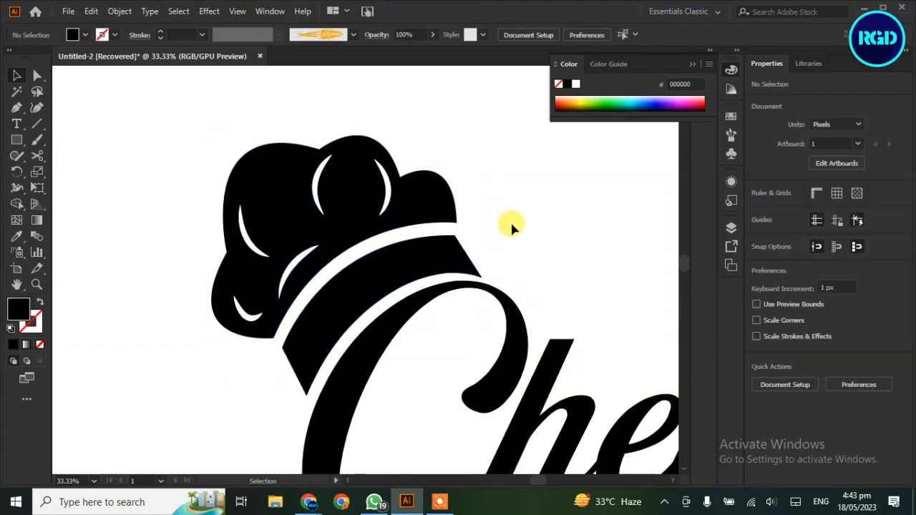
Draw a short curved highlight path along the upper edge of the band's left end with the Pen tool
{"action": "left_click", "coordinate": [16, 107]}
{"action": "left_click", "coordinate": [291, 351]}
{"action": "left_click_drag", "start_coordinate": [318, 304], "coordinate": [342, 284]}
{"action": "key", "text": "Escape"}
{"action": "left_click", "coordinate": [36, 76]}
{"action": "left_click", "coordinate": [290, 351]}
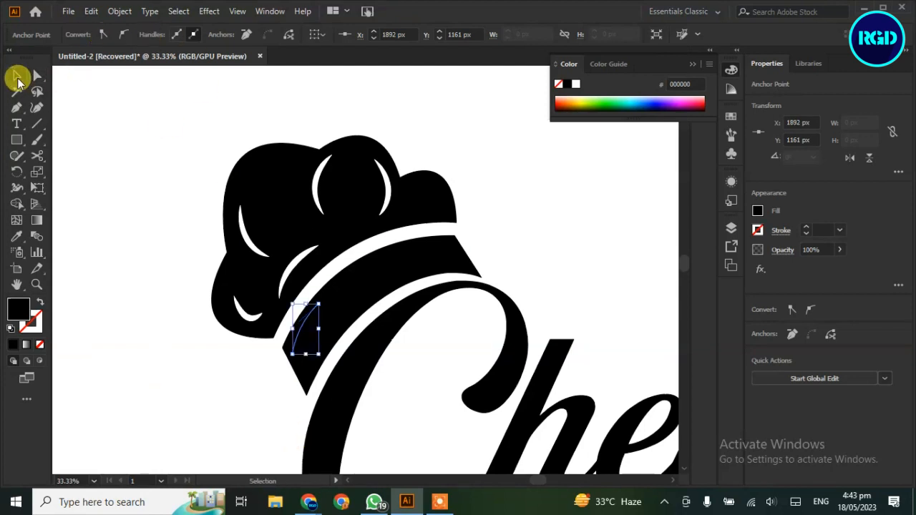
Give the band highlight a white 9 pt stroke, no fill and the elliptical width profile
{"action": "left_click", "coordinate": [16, 76]}
{"action": "left_click", "coordinate": [101, 35]}
{"action": "left_click", "coordinate": [38, 58]}
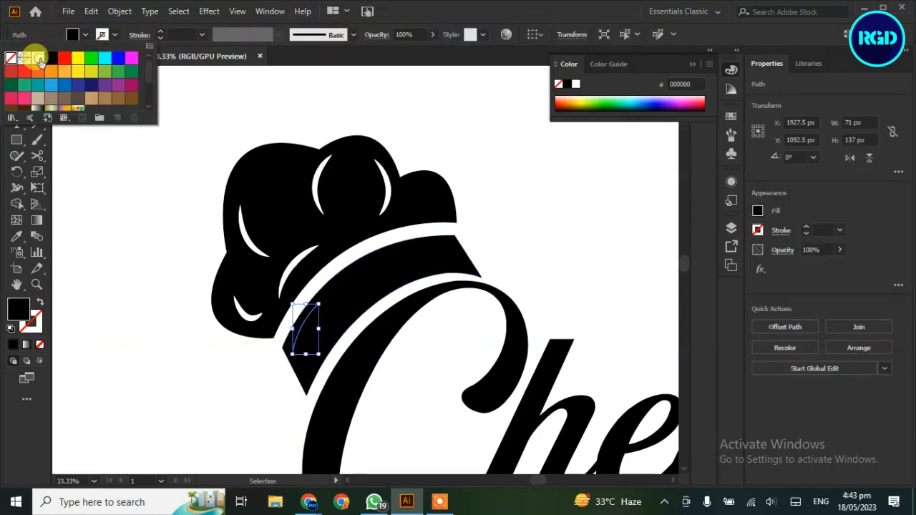
{"action": "left_click", "coordinate": [40, 346]}
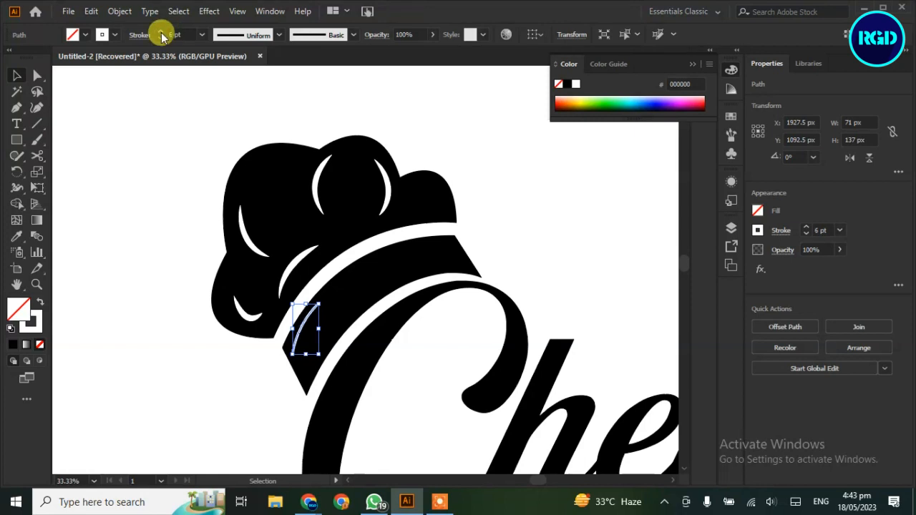
{"action": "left_click", "coordinate": [270, 38]}
{"action": "left_click", "coordinate": [227, 140]}
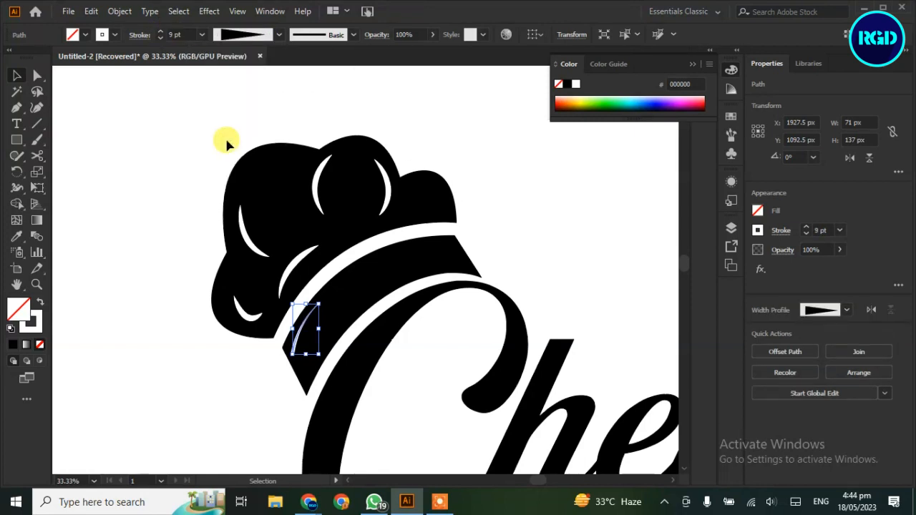
{"action": "left_click", "coordinate": [278, 34]}
{"action": "left_click", "coordinate": [249, 79]}
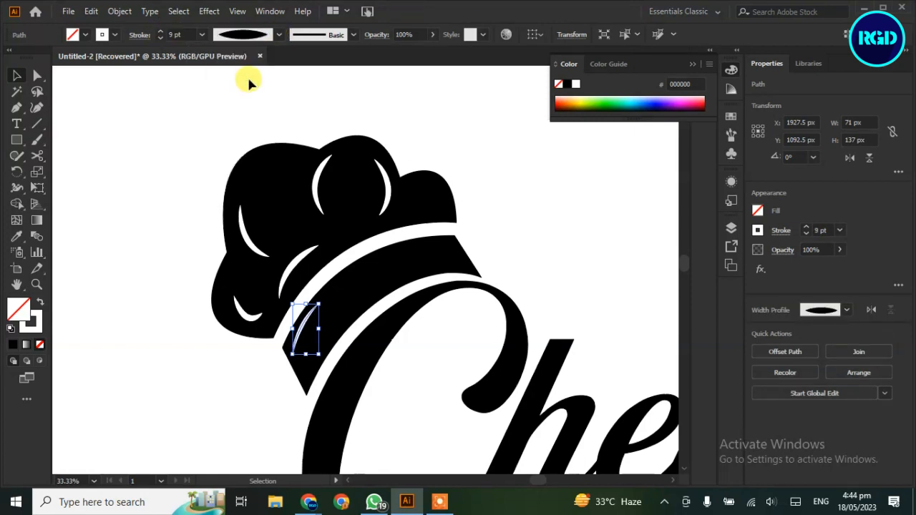
Duplicate the band highlight to the band's lower-left edge and, rotated, to its upper-right edge, with a 6 pt stroke on the right copy
{"action": "left_click_drag", "start_coordinate": [328, 322], "coordinate": [318, 354]}
{"action": "left_click", "coordinate": [234, 416]}
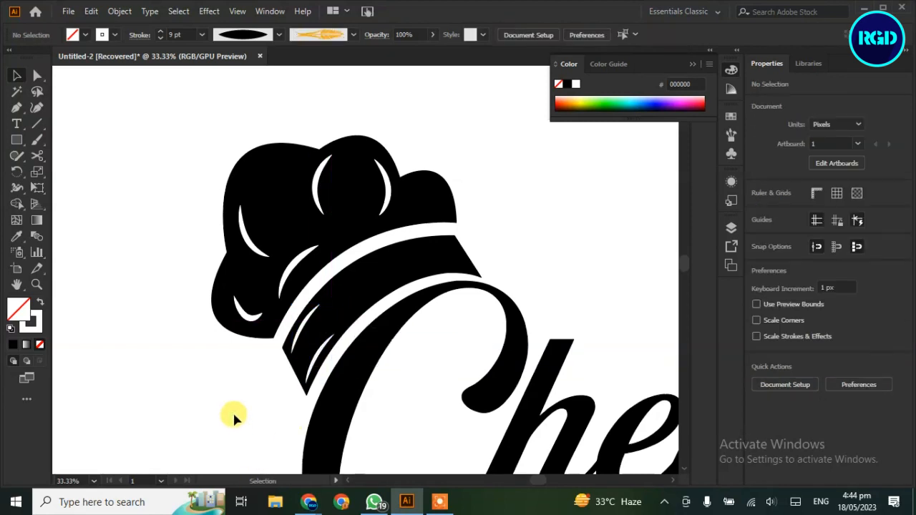
{"action": "left_click_drag", "start_coordinate": [308, 322], "coordinate": [411, 277]}
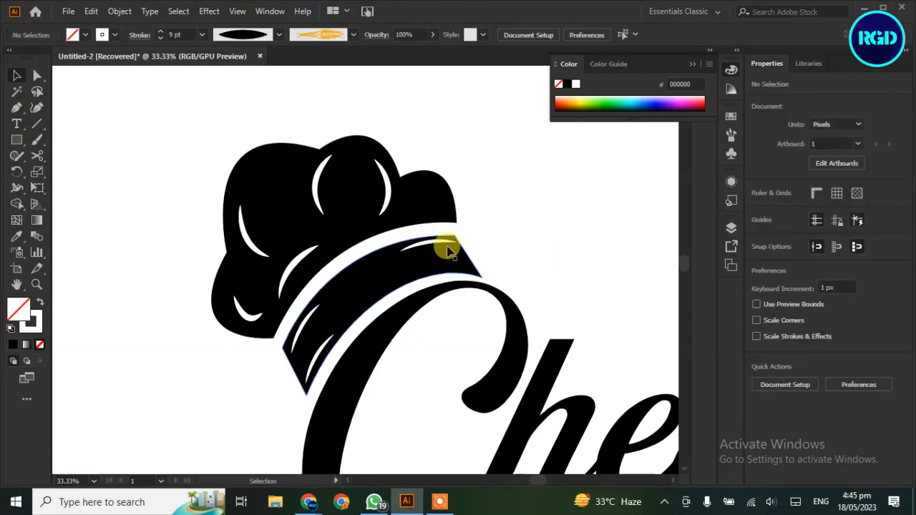
{"action": "left_click", "coordinate": [159, 39]}
{"action": "left_click", "coordinate": [510, 208]}
Duplicate the 6 pt highlight from the band's upper-right edge down to its lower-right edge
{"action": "mouse_move", "coordinate": [430, 243]}
{"action": "left_mouse_down"}
{"action": "mouse_move", "coordinate": [444, 250]}
{"action": "mouse_move", "coordinate": [420, 270]}
{"action": "left_mouse_up"}
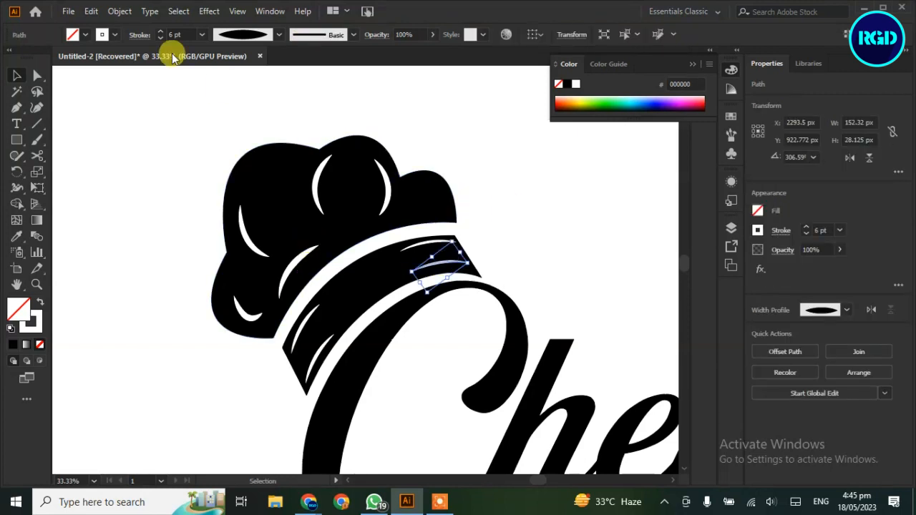
{"action": "left_click", "coordinate": [514, 237]}
{"action": "left_click", "coordinate": [439, 243]}
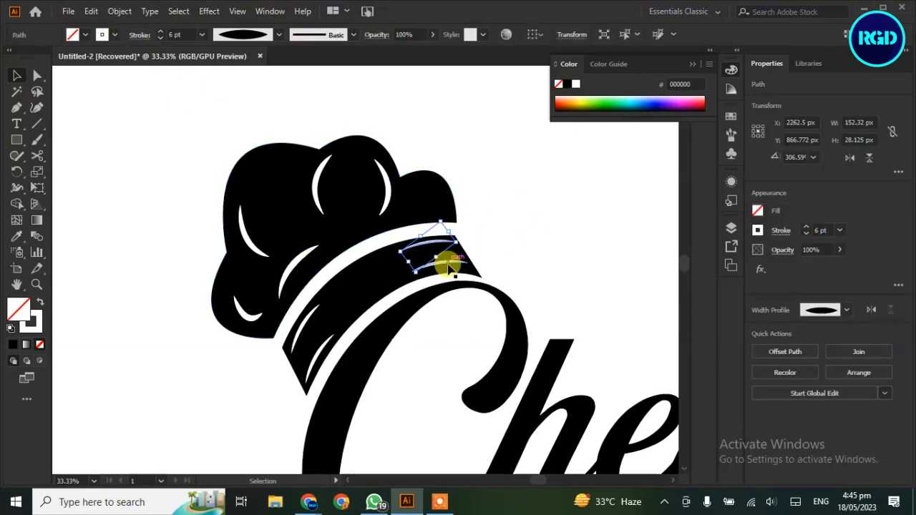
Expand the stroked highlights on the hat's band into filled white shapes
{"action": "left_click", "coordinate": [447, 262], "text": "shift"}
{"action": "left_click", "coordinate": [309, 322], "text": "shift"}
{"action": "left_click", "coordinate": [314, 365], "text": "shift"}
{"action": "left_click", "coordinate": [116, 13]}
{"action": "left_click", "coordinate": [194, 178]}
{"action": "left_click", "coordinate": [514, 214]}
{"action": "left_click_drag", "start_coordinate": [489, 176], "coordinate": [370, 256]}
{"action": "left_click", "coordinate": [635, 213]}
Select the expanded band highlights and group them with the chef hat
{"action": "left_click", "coordinate": [442, 264]}
{"action": "left_click", "coordinate": [437, 242], "text": "shift"}
{"action": "left_click", "coordinate": [301, 330], "text": "shift"}
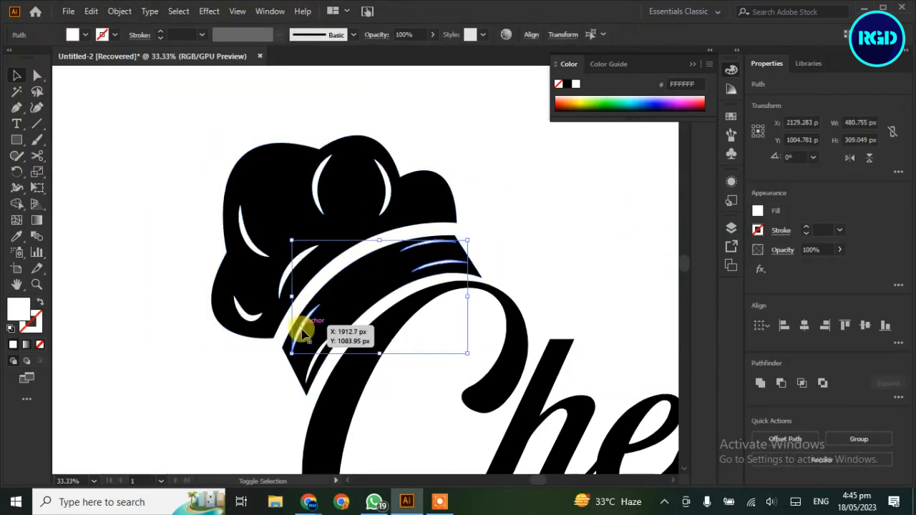
{"action": "right_click", "coordinate": [307, 364]}
{"action": "left_click", "coordinate": [350, 172]}
{"action": "left_click", "coordinate": [399, 252]}
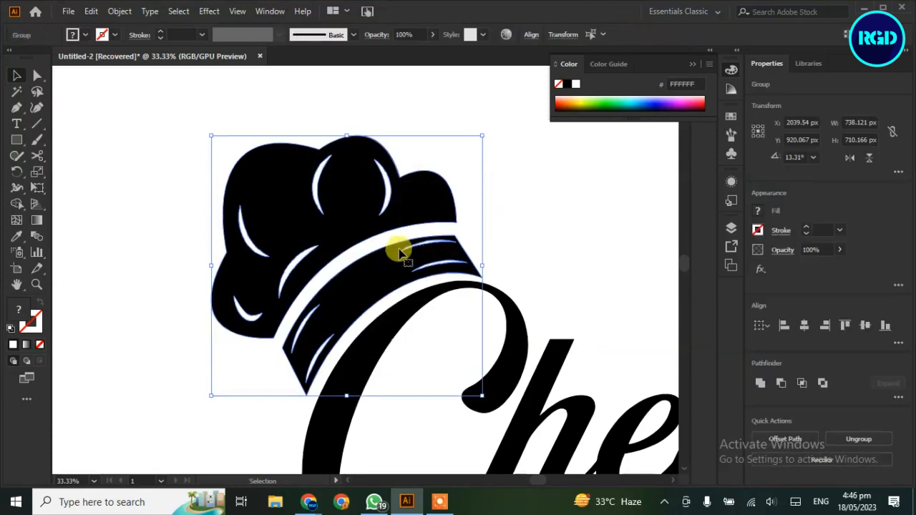
{"action": "left_click", "coordinate": [518, 231]}
{"action": "key", "text": "ctrl+0"}
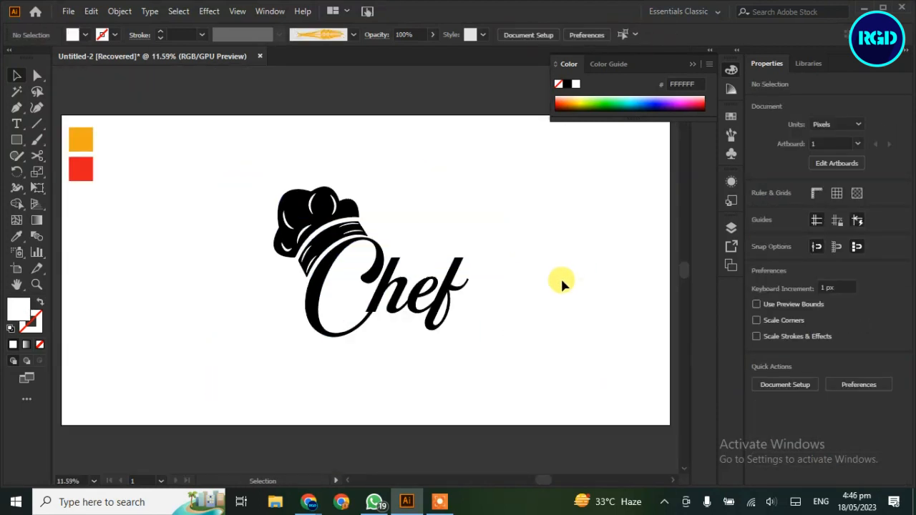
Ungroup the Chef lettering and select its final letter f
{"action": "left_click", "coordinate": [465, 325]}
{"action": "right_click", "coordinate": [448, 279]}
{"action": "left_click", "coordinate": [515, 156]}
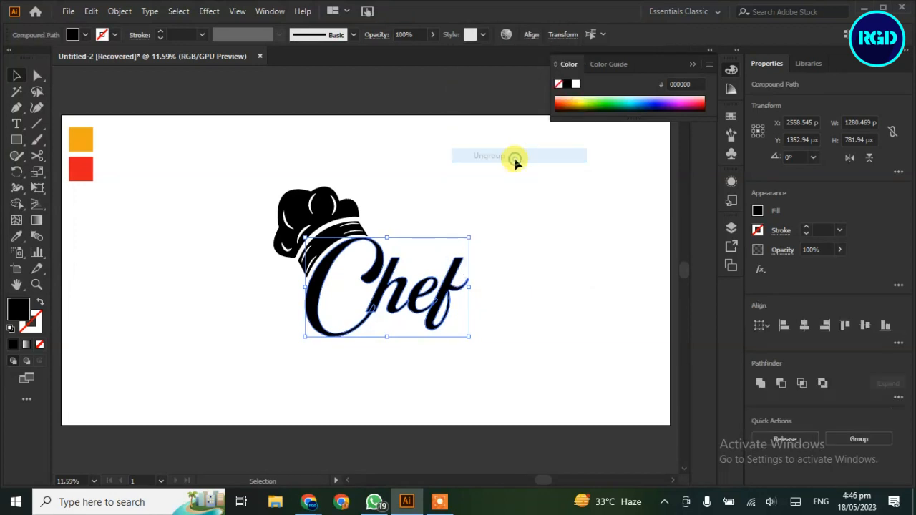
{"action": "left_click", "coordinate": [453, 303]}
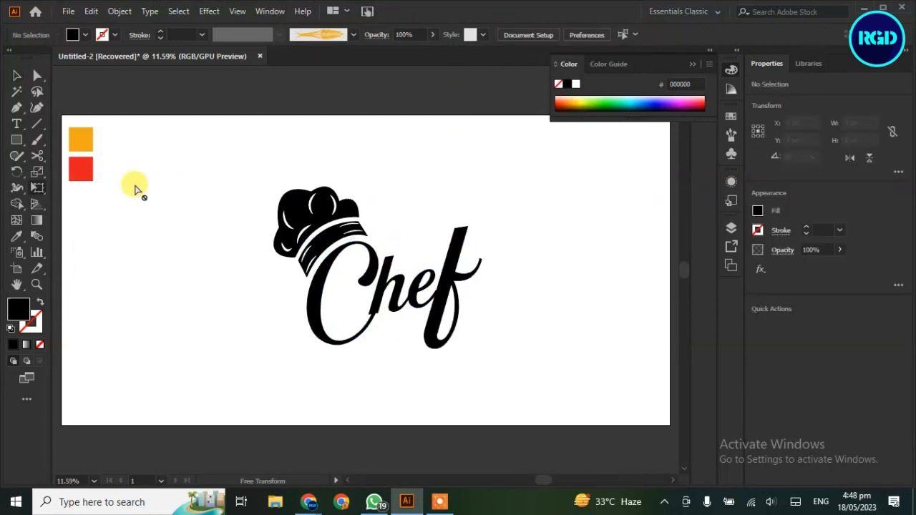
Draw a black upright rectangle on the empty area beside the hat and taper it by moving its lower corner anchors inward
{"action": "left_click", "coordinate": [20, 143]}
{"action": "left_click_drag", "start_coordinate": [134, 182], "coordinate": [128, 228]}
{"action": "left_click", "coordinate": [36, 76]}
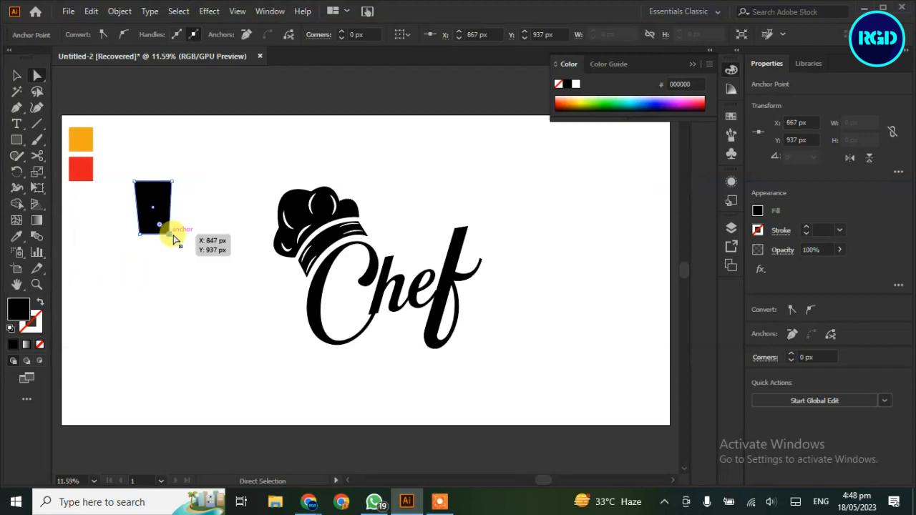
{"action": "left_click", "coordinate": [231, 263]}
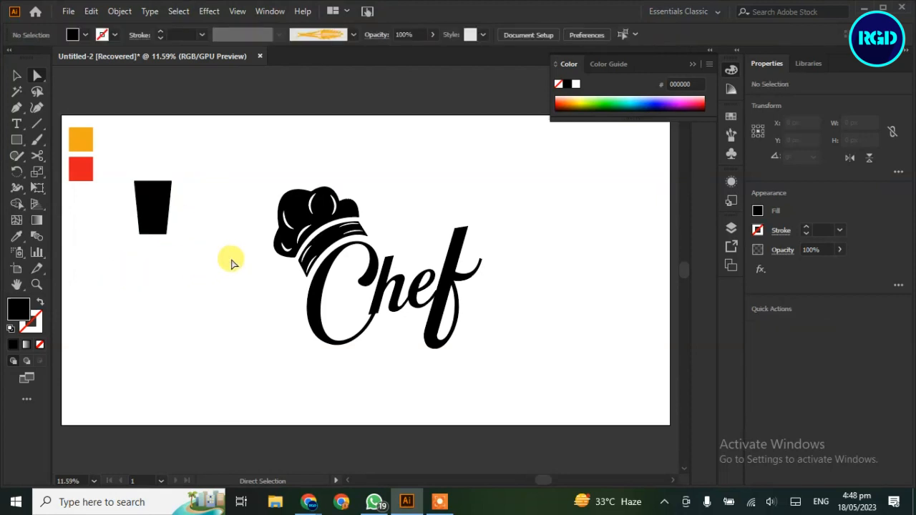
Enlarge the tapered spatula head to about 373 × 475 px and round all its corners
{"action": "left_click", "coordinate": [172, 219]}
{"action": "left_click", "coordinate": [16, 75]}
{"action": "left_click_drag", "start_coordinate": [172, 235], "coordinate": [182, 241]}
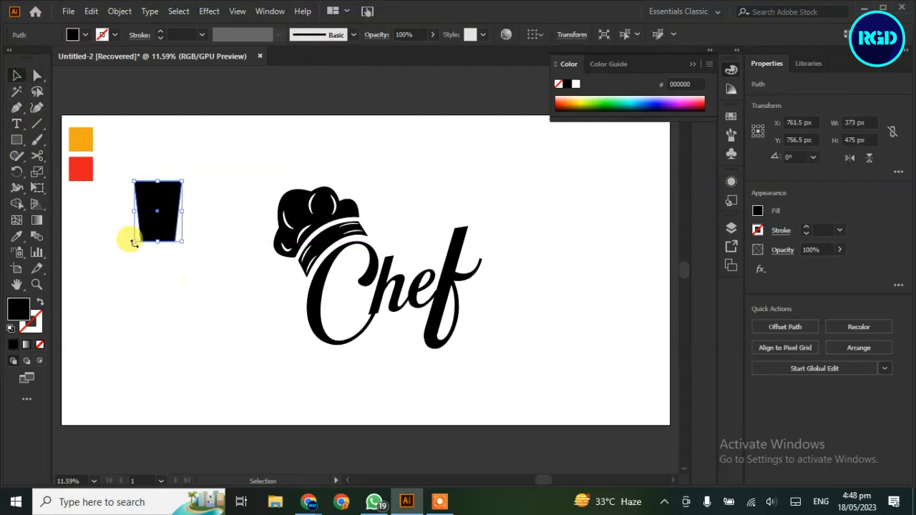
{"action": "left_click", "coordinate": [37, 76]}
{"action": "left_click_drag", "start_coordinate": [144, 194], "coordinate": [144, 192]}
{"action": "left_click", "coordinate": [195, 275]}
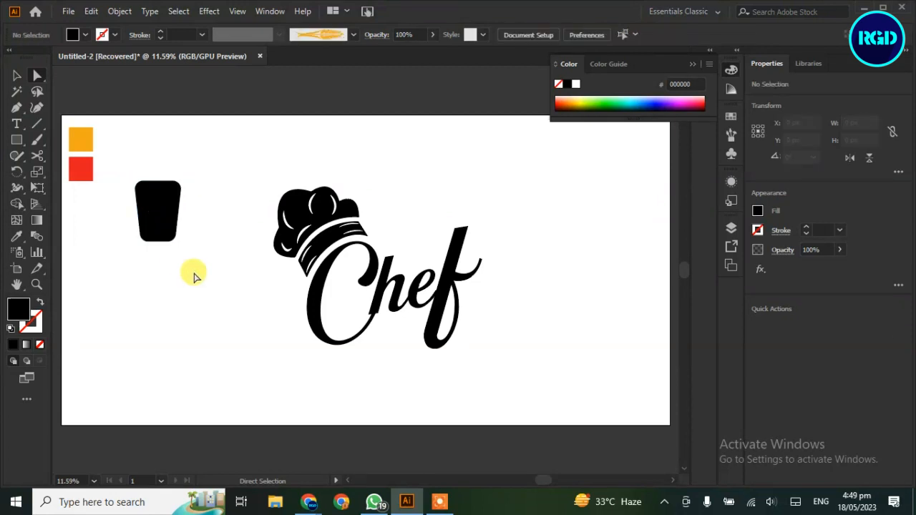
Draw a narrow upright rectangle about 37 × 245 px below the spatula head and round its ends fully with 18.5 px corners
{"action": "left_click", "coordinate": [18, 141]}
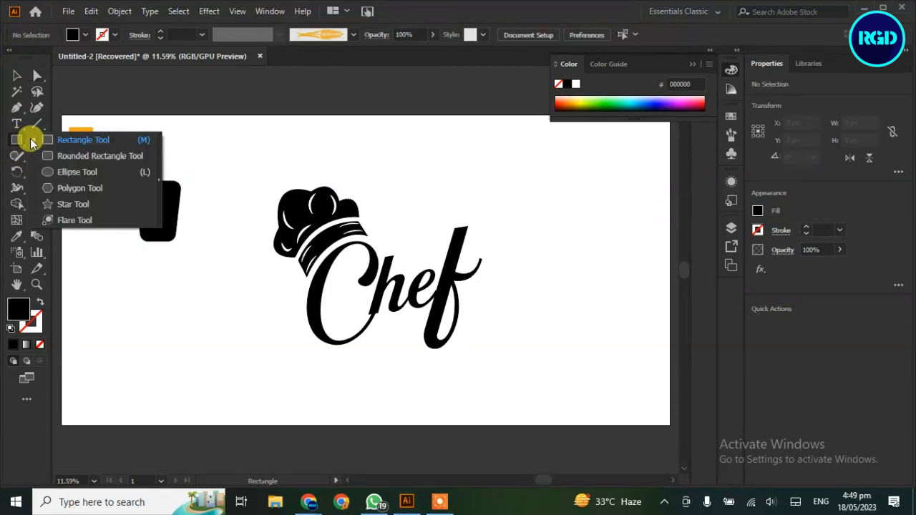
{"action": "left_click", "coordinate": [31, 141]}
{"action": "left_click_drag", "start_coordinate": [118, 259], "coordinate": [119, 287]}
{"action": "left_click", "coordinate": [37, 76]}
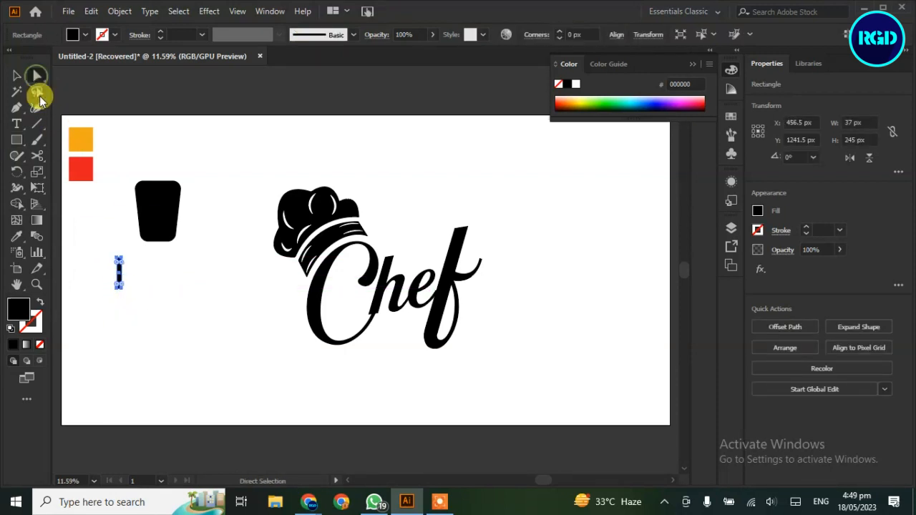
{"action": "left_click", "coordinate": [126, 299]}
Move the rounded bar onto the spatula head and duplicate it at equal spacing to make three slots
{"action": "left_click_drag", "start_coordinate": [119, 272], "coordinate": [158, 205]}
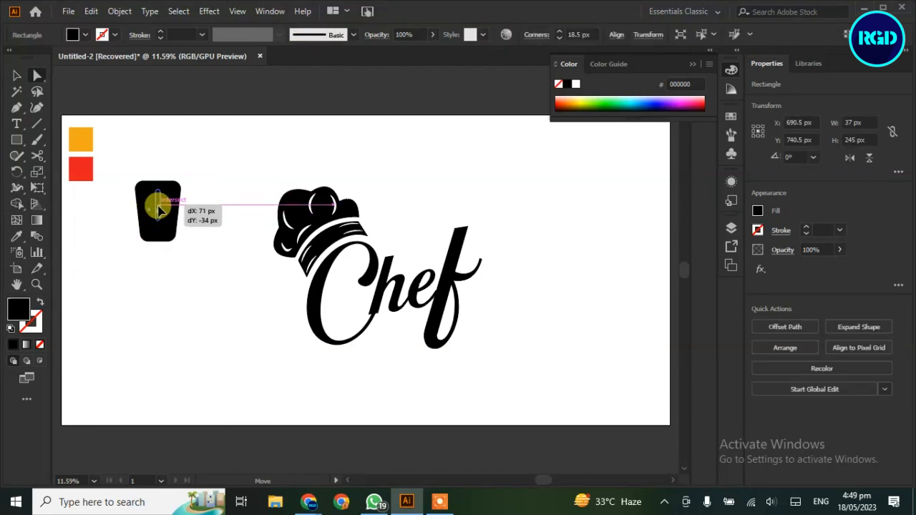
{"action": "left_click_drag", "start_coordinate": [161, 209], "coordinate": [161, 210]}
{"action": "key", "text": "ctrl+d"}
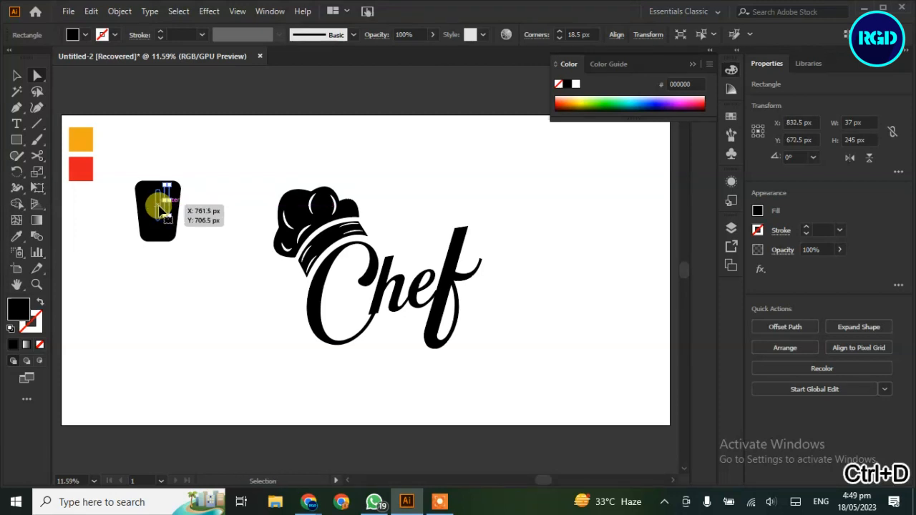
Level the three slot bars, lengthen them to about 296 px and nudge them upward within the spatula head
{"action": "left_click", "coordinate": [158, 206], "text": "shift"}
{"action": "left_click", "coordinate": [150, 211], "text": "shift"}
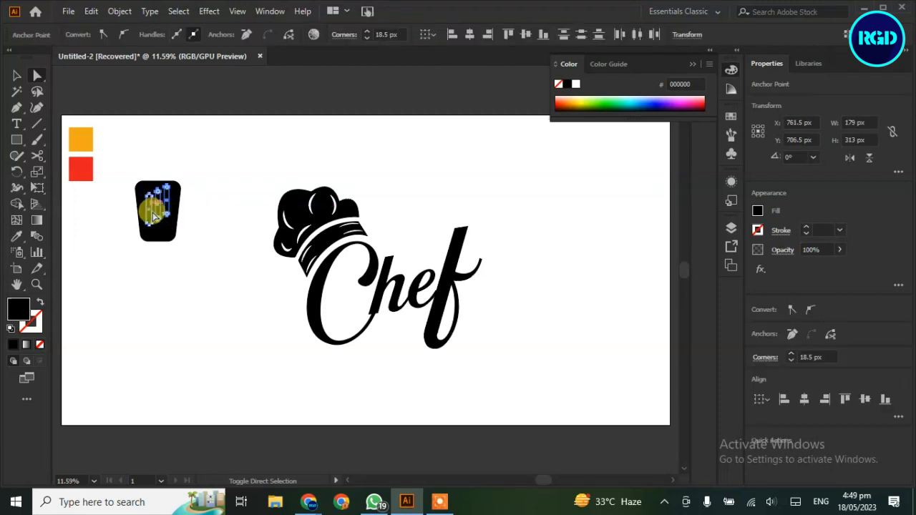
{"action": "key", "text": "v"}
{"action": "key", "text": "Up"}
{"action": "key", "text": "Up"}
{"action": "key", "text": "Up"}
{"action": "key", "text": "Up"}
{"action": "key", "text": "Up"}
{"action": "key", "text": "Up"}
{"action": "key", "text": "Up"}
{"action": "key", "text": "Up"}
{"action": "key", "text": "Up"}
{"action": "key", "text": "Up"}
{"action": "key", "text": "Up"}
{"action": "key", "text": "Up"}
{"action": "key", "text": "Up"}
{"action": "key", "text": "Up"}
{"action": "key", "text": "Up"}
{"action": "key", "text": "Up"}
{"action": "key", "text": "Up"}
{"action": "key", "text": "Up"}
{"action": "key", "text": "Up"}
{"action": "key", "text": "Up"}
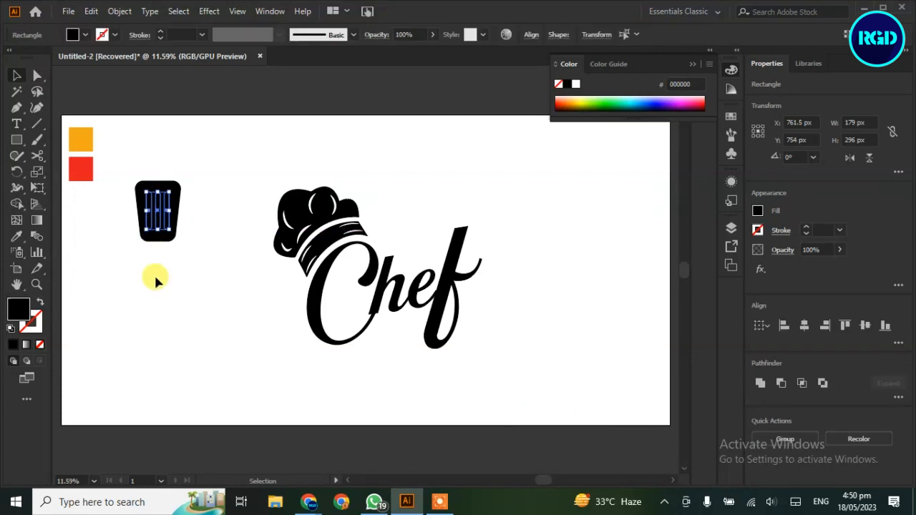
Cut the three bars out of the spatula head with Minus Front
{"action": "left_click_drag", "start_coordinate": [190, 176], "coordinate": [96, 265]}
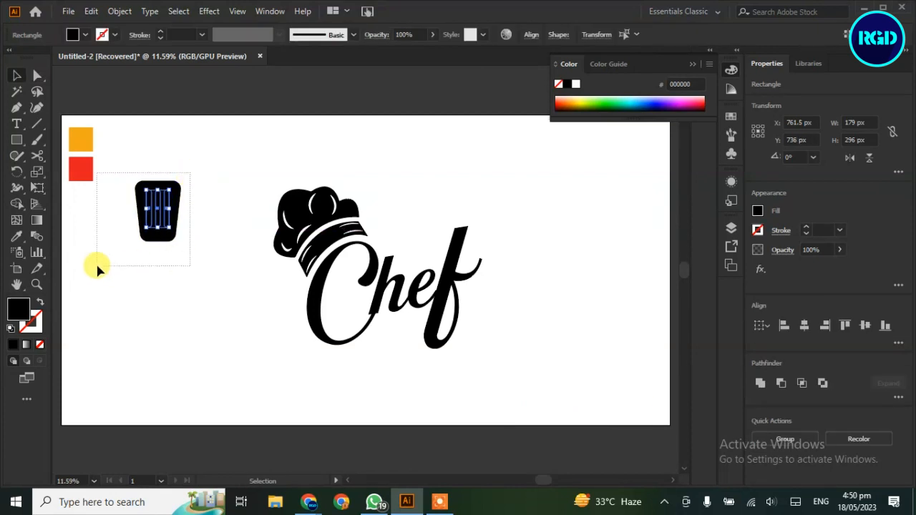
{"action": "left_click", "coordinate": [780, 384]}
{"action": "left_click", "coordinate": [179, 305]}
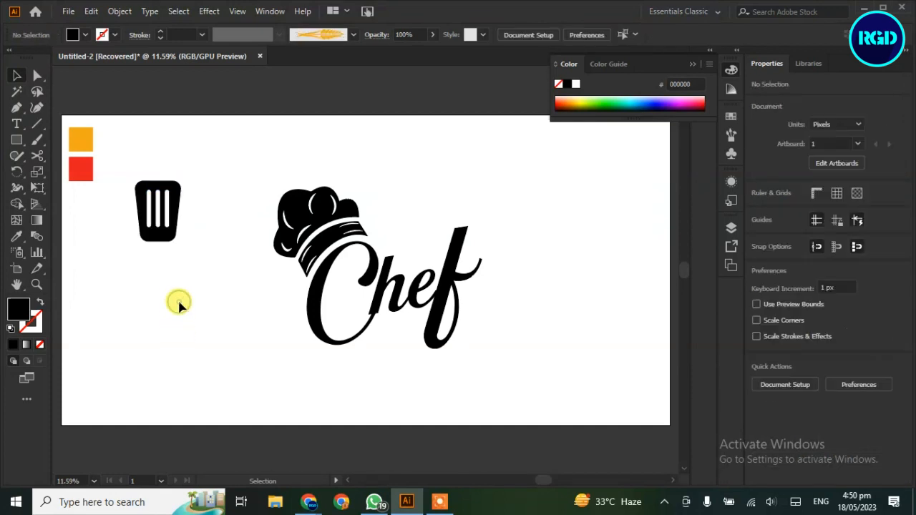
Draw a long thin rectangle about 37 × 1289 px down from the spatula head as its shaft
{"action": "left_click", "coordinate": [16, 140]}
{"action": "left_click", "coordinate": [50, 141]}
{"action": "left_click_drag", "start_coordinate": [156, 230], "coordinate": [156, 392]}
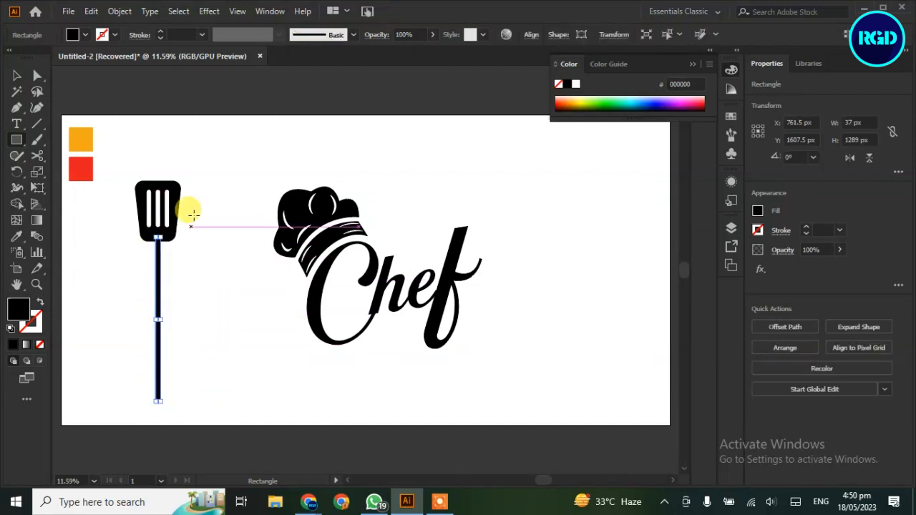
{"action": "key", "text": "ctrl+shift+a"}
Draw a wider, shorter rectangle over the lower part of the shaft as the spatula's grip
{"action": "left_click", "coordinate": [16, 139]}
{"action": "left_click", "coordinate": [43, 139]}
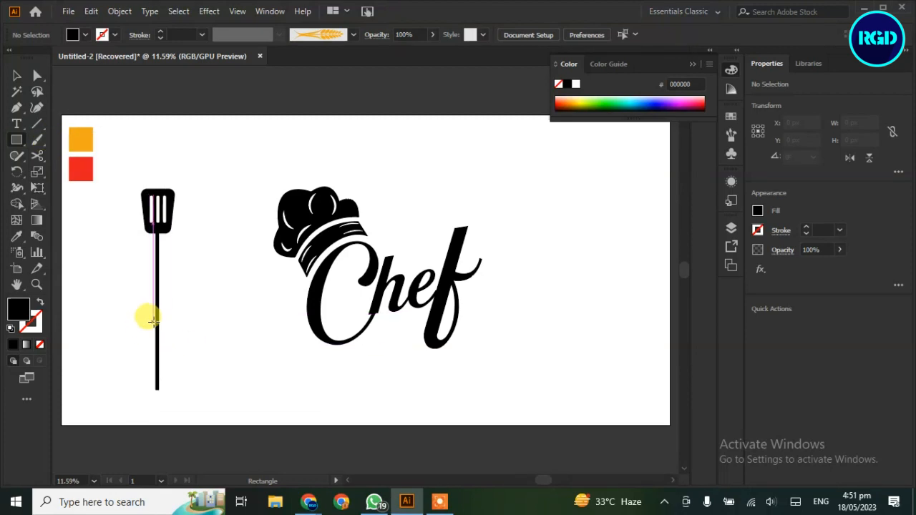
{"action": "left_click_drag", "start_coordinate": [151, 323], "coordinate": [163, 370]}
{"action": "left_click", "coordinate": [16, 76]}
{"action": "left_click", "coordinate": [190, 337]}
{"action": "left_click", "coordinate": [155, 348]}
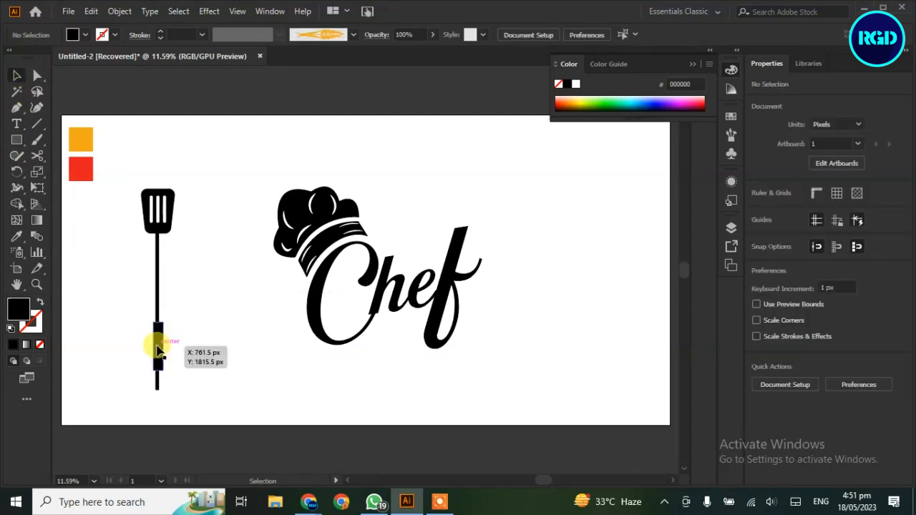
Align the spatula head, shaft and grip on their horizontal centers
{"action": "left_click_drag", "start_coordinate": [202, 203], "coordinate": [128, 368]}
{"action": "left_click", "coordinate": [804, 325]}
{"action": "left_click", "coordinate": [217, 302]}
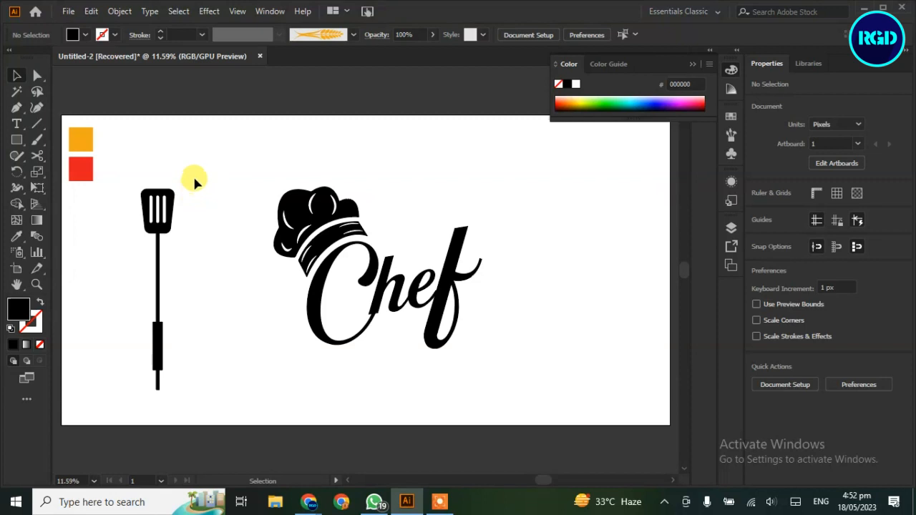
Merge the spatula head, shaft and grip with Shape Builder and delete the leftover shaft stub below the grip
{"action": "left_click_drag", "start_coordinate": [129, 379], "coordinate": [129, 379]}
{"action": "left_click", "coordinate": [18, 204]}
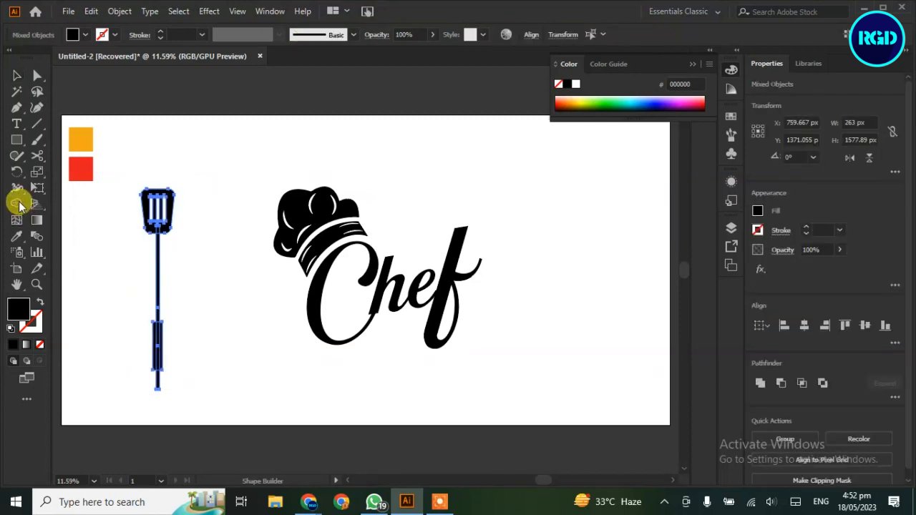
{"action": "left_click", "coordinate": [159, 326]}
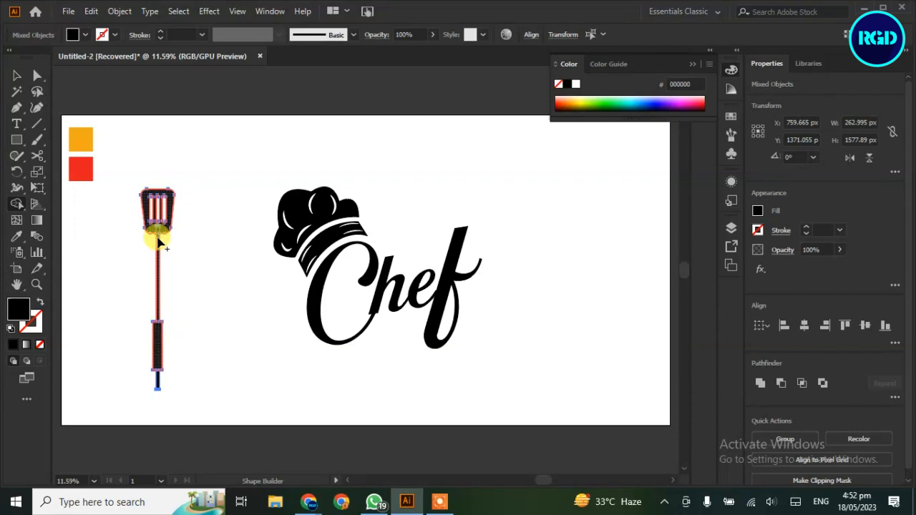
{"action": "left_click", "coordinate": [17, 76]}
{"action": "left_click", "coordinate": [103, 317]}
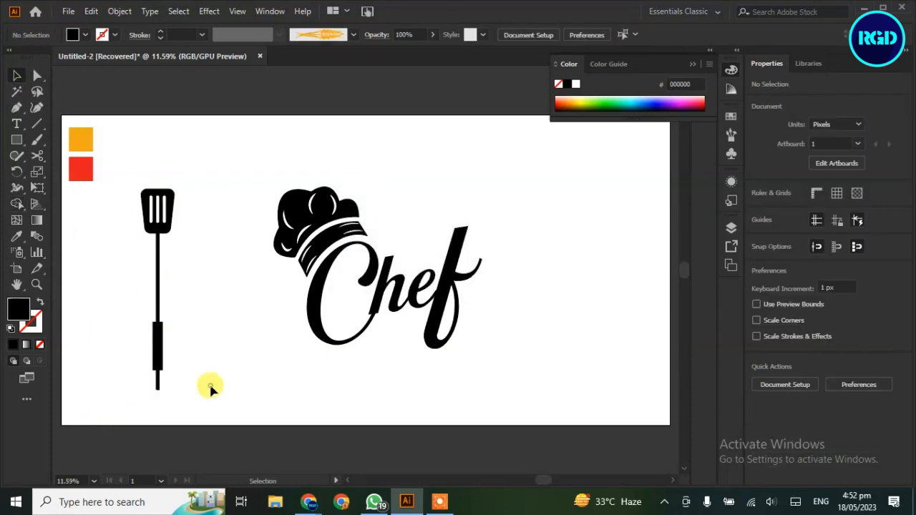
{"action": "left_click", "coordinate": [156, 379]}
{"action": "key", "text": "Delete"}
Round the two lower corners of the spatula's grip
{"action": "left_click_drag", "start_coordinate": [147, 380], "coordinate": [146, 380]}
{"action": "left_click", "coordinate": [38, 76]}
{"action": "left_click", "coordinate": [116, 381]}
{"action": "left_click_drag", "start_coordinate": [183, 354], "coordinate": [116, 387]}
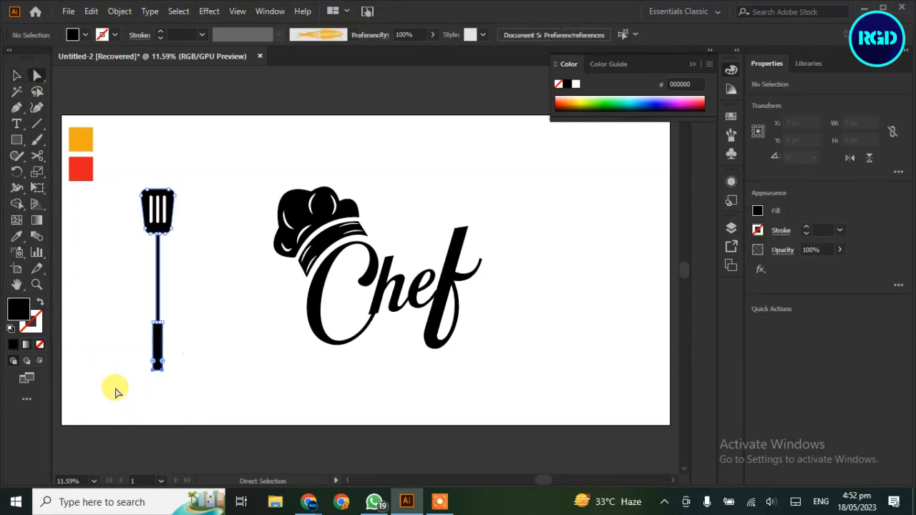
{"action": "left_click_drag", "start_coordinate": [152, 361], "coordinate": [156, 352]}
{"action": "left_click", "coordinate": [181, 373]}
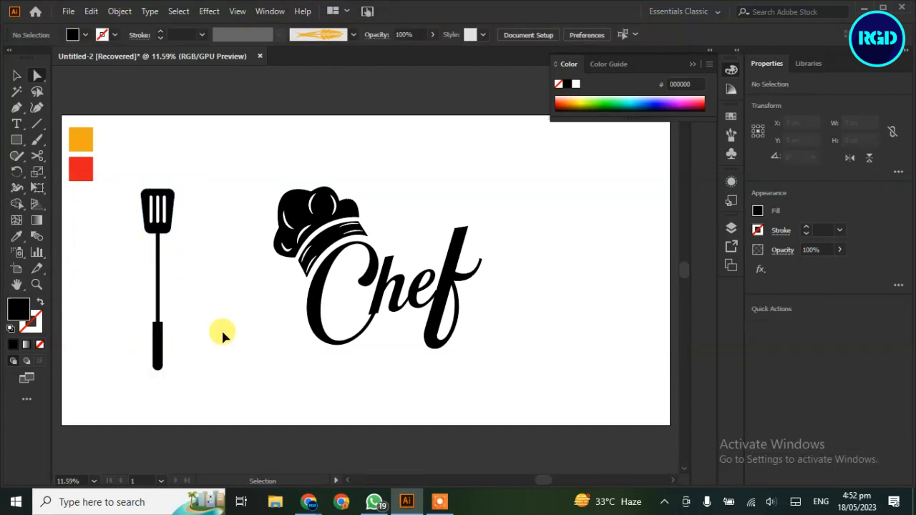
Round the two inner corners where the spatula's shaft meets the grip
{"action": "key", "text": "ctrl+plus"}
{"action": "left_click", "coordinate": [69, 379]}
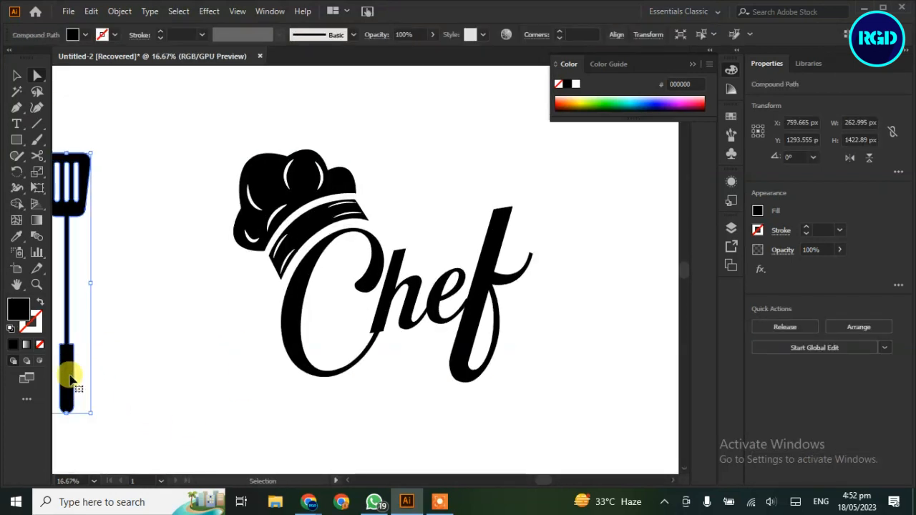
{"action": "key", "text": "ctrl+plus"}
{"action": "key", "text": "ctrl+plus"}
{"action": "key", "text": "ctrl+plus"}
{"action": "left_click", "coordinate": [396, 462]}
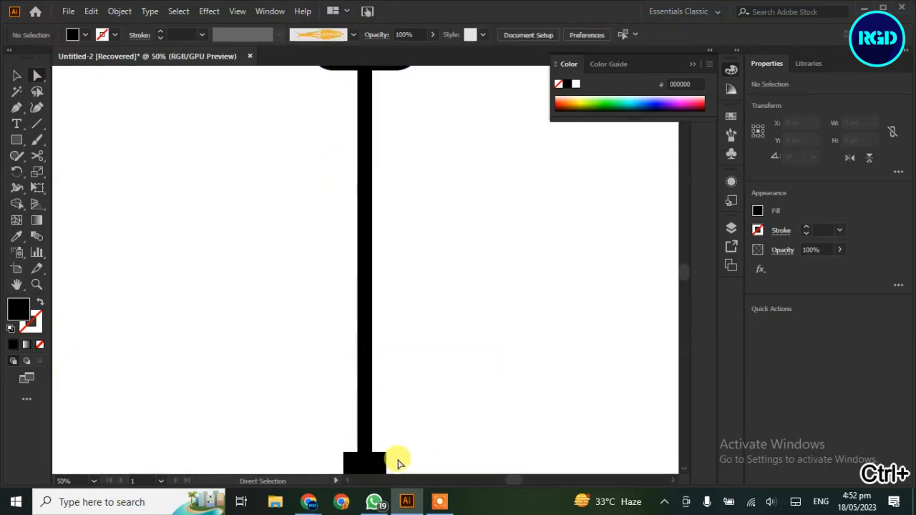
{"action": "left_click_drag", "start_coordinate": [374, 454], "coordinate": [340, 418]}
{"action": "left_click", "coordinate": [359, 453], "text": "shift"}
{"action": "left_click", "coordinate": [449, 396]}
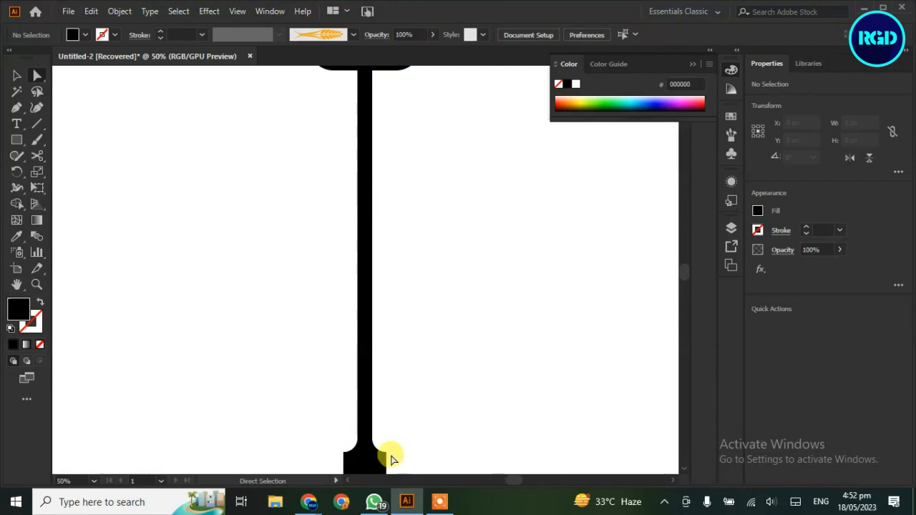
Round the two inner corners where the shaft meets the underside of the spatula head
{"action": "scroll", "coordinate": [423, 221], "scroll_direction": "up", "scroll_amount": 3}
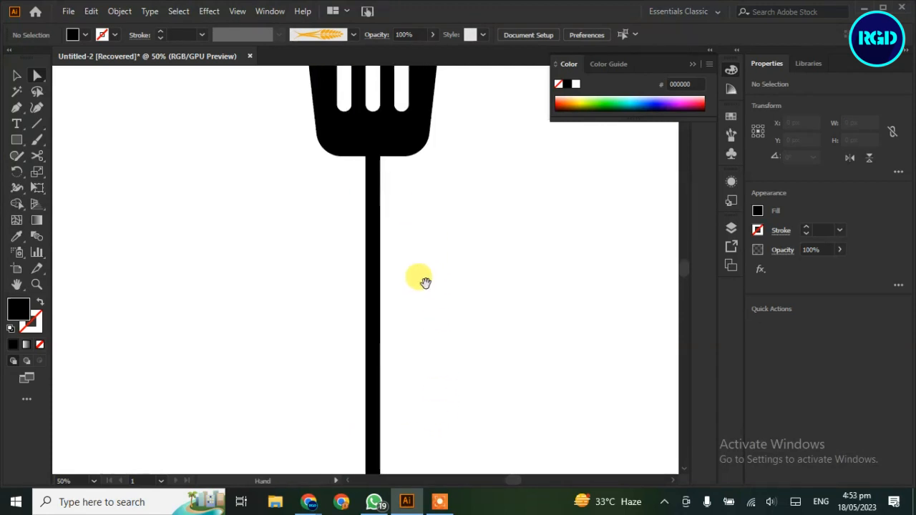
{"action": "left_click", "coordinate": [363, 154]}
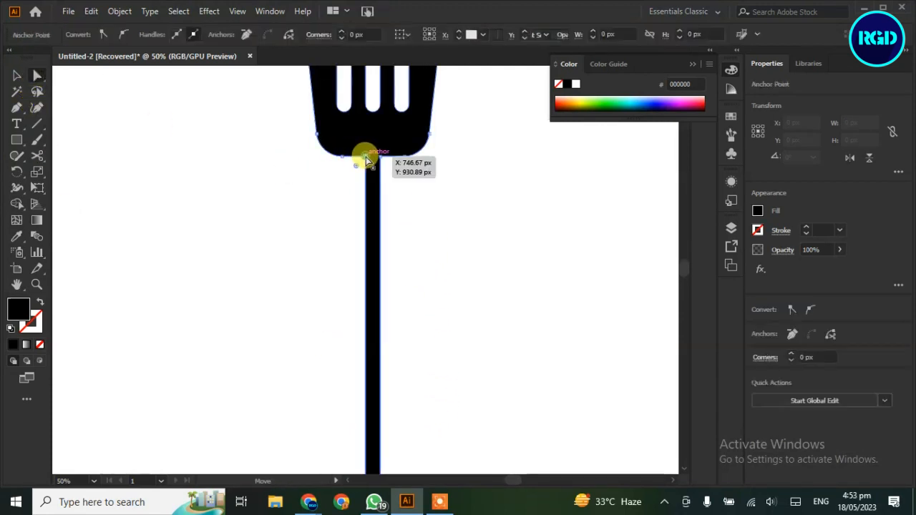
{"action": "left_click_drag", "start_coordinate": [383, 162], "coordinate": [409, 208]}
{"action": "left_click", "coordinate": [410, 212]}
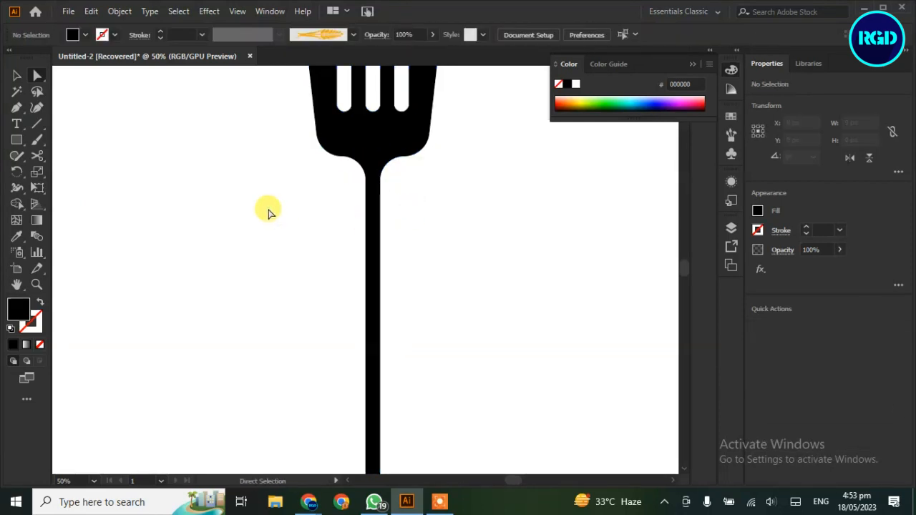
{"action": "key", "text": "ctrl+0"}
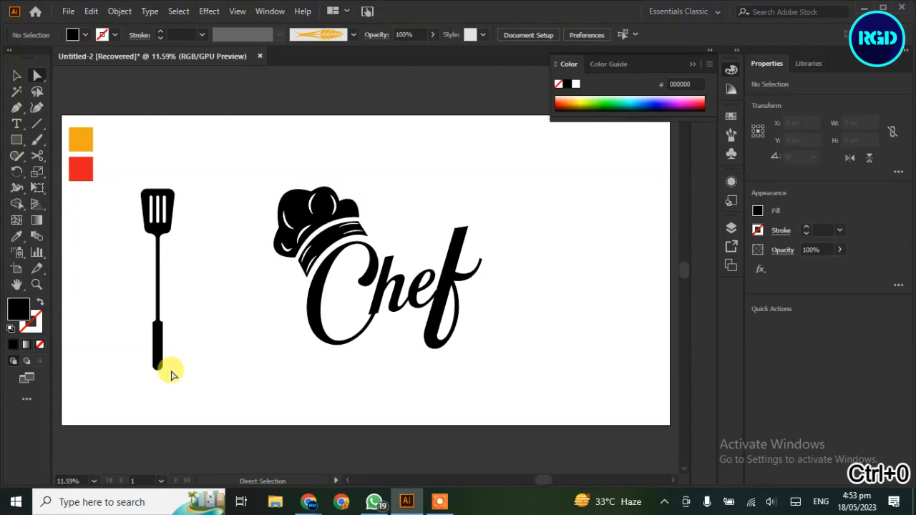
Draw a narrow vertical ellipse about 43 by 113 px over the lower part of the spatula's grip
{"action": "left_click_drag", "start_coordinate": [16, 140], "coordinate": [24, 158]}
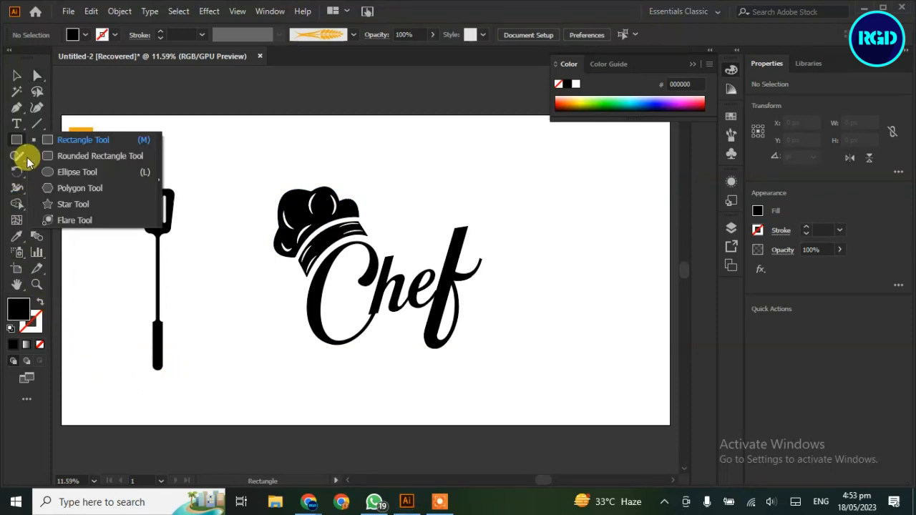
{"action": "left_click", "coordinate": [45, 172]}
{"action": "mouse_move", "coordinate": [203, 308]}
{"action": "left_mouse_down"}
{"action": "mouse_move", "coordinate": [213, 332]}
{"action": "mouse_move", "coordinate": [156, 358]}
{"action": "mouse_move", "coordinate": [164, 365]}
{"action": "mouse_move", "coordinate": [155, 360]}
{"action": "left_mouse_up"}
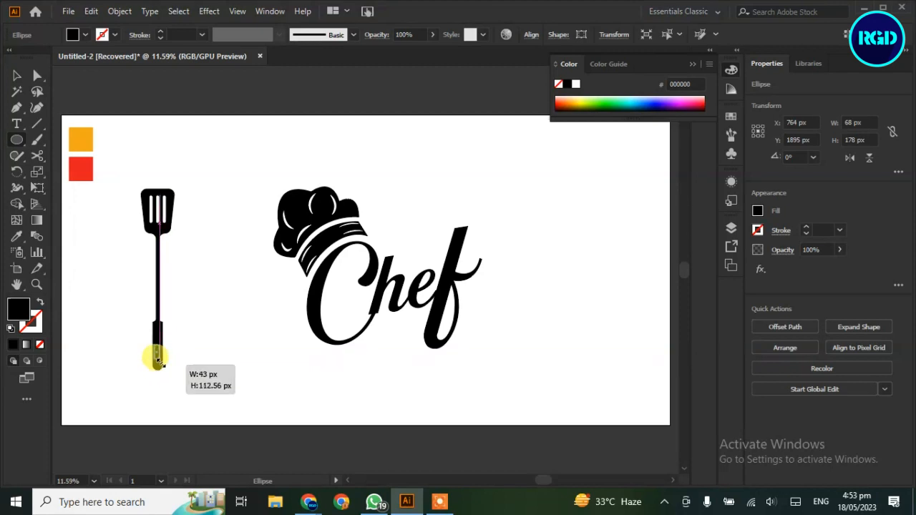
Move the ellipse near the rounded end of the grip and widen it to about 51 px
{"action": "key", "text": "ctrl+plus"}
{"action": "key", "text": "ctrl+plus"}
{"action": "key", "text": "ctrl+plus"}
{"action": "key", "text": "ctrl+plus"}
{"action": "key", "text": "ctrl+plus"}
{"action": "key", "text": "ctrl+plus"}
{"action": "key", "text": "ctrl+plus"}
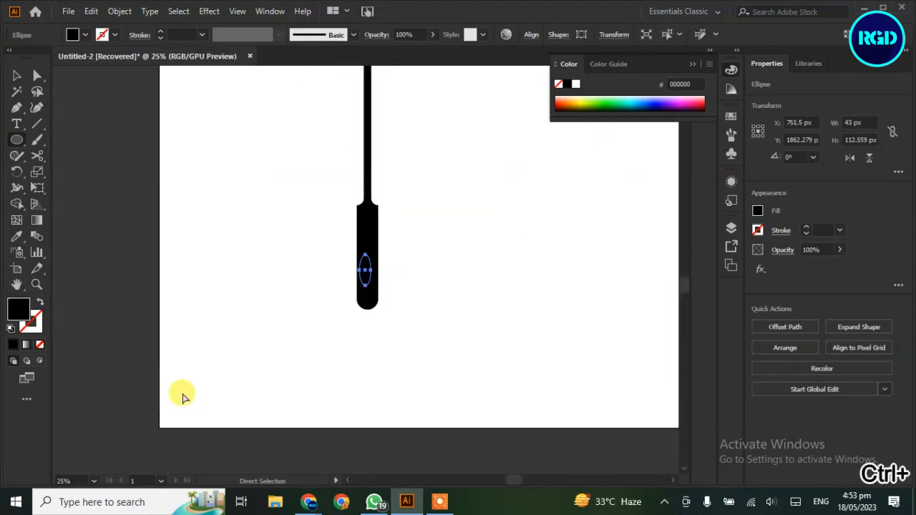
{"action": "left_click_drag", "start_coordinate": [366, 273], "coordinate": [405, 336]}
{"action": "left_click_drag", "start_coordinate": [350, 335], "coordinate": [344, 335]}
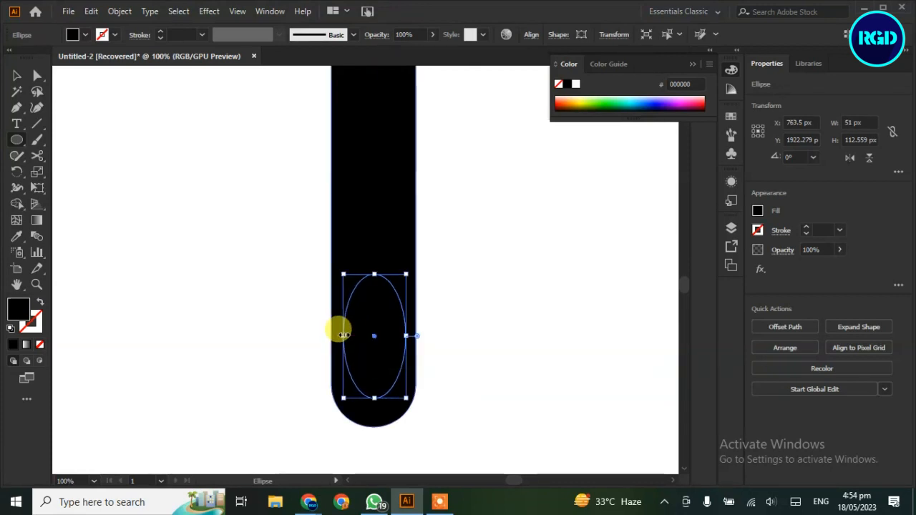
Center the ellipse horizontally on the spatula
{"action": "left_click", "coordinate": [17, 76]}
{"action": "left_click", "coordinate": [172, 285]}
{"action": "left_click_drag", "start_coordinate": [458, 302], "coordinate": [372, 402]}
{"action": "left_click", "coordinate": [803, 331]}
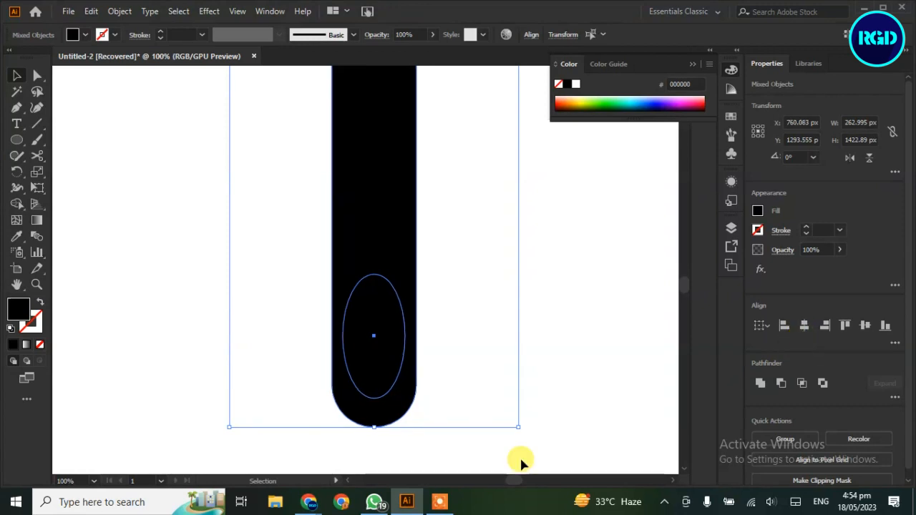
Cut the ellipse out of the spatula's grip with Shape Builder to make a hanging hole
{"action": "left_click", "coordinate": [17, 203]}
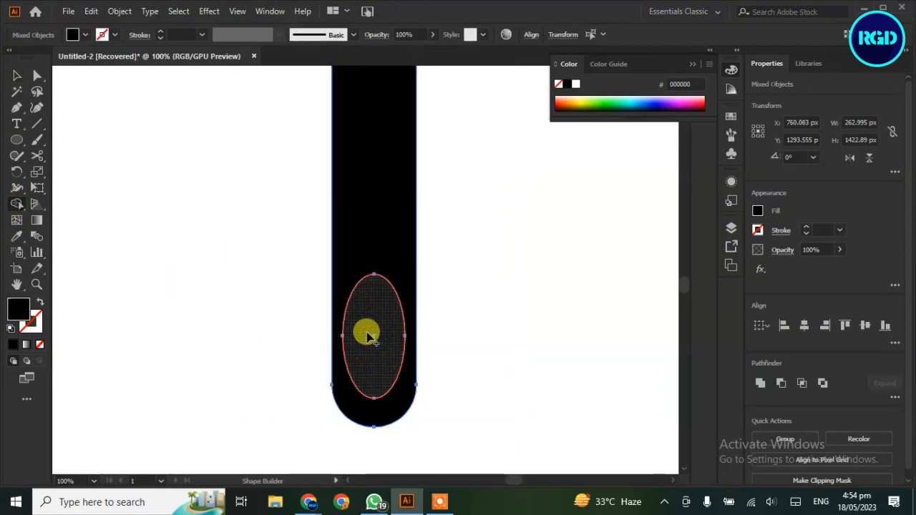
{"action": "left_click", "coordinate": [367, 337], "text": "alt"}
{"action": "left_click", "coordinate": [16, 75]}
{"action": "left_click", "coordinate": [111, 241]}
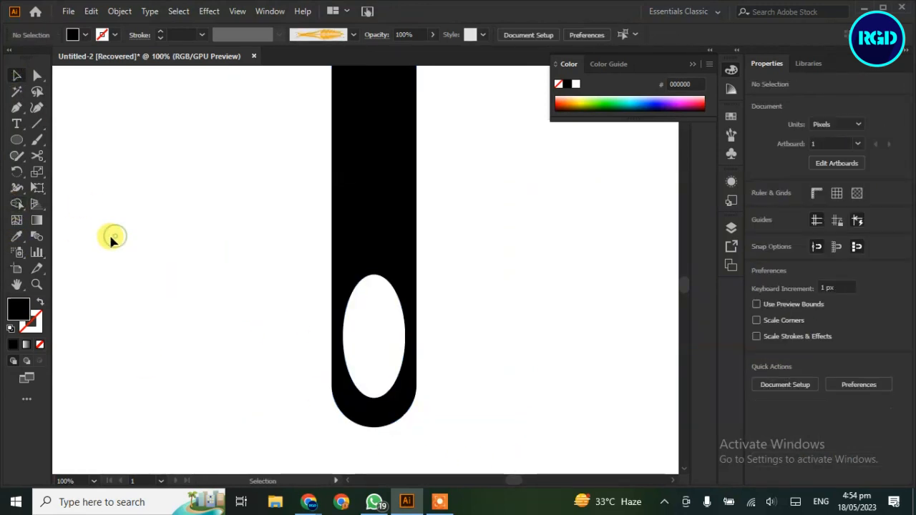
{"action": "key", "text": "ctrl+0"}
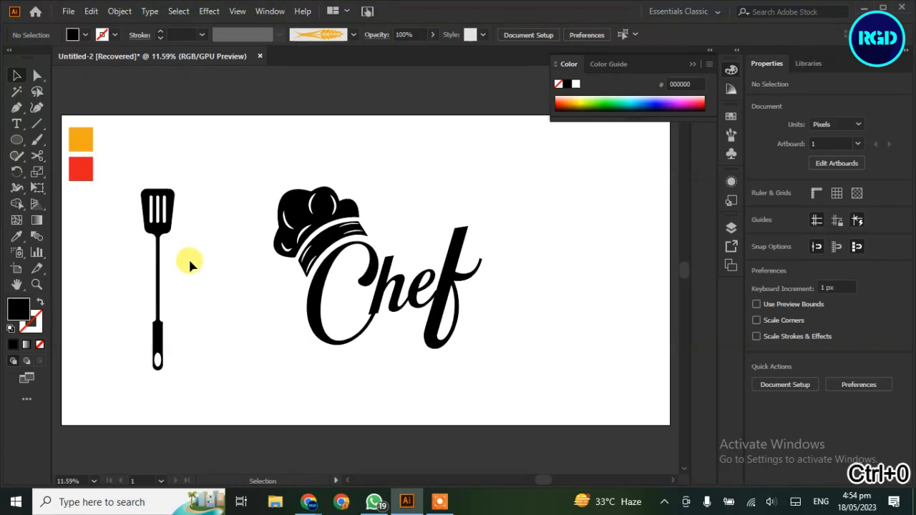
Rotate the spatula diagonally and place it beneath the Chef lettering, with its shaft crossing the lower loop of the f
{"action": "left_click", "coordinate": [172, 198]}
{"action": "left_click_drag", "start_coordinate": [175, 184], "coordinate": [473, 311]}
{"action": "left_click_drag", "start_coordinate": [348, 364], "coordinate": [281, 385]}
{"action": "left_click", "coordinate": [536, 330]}
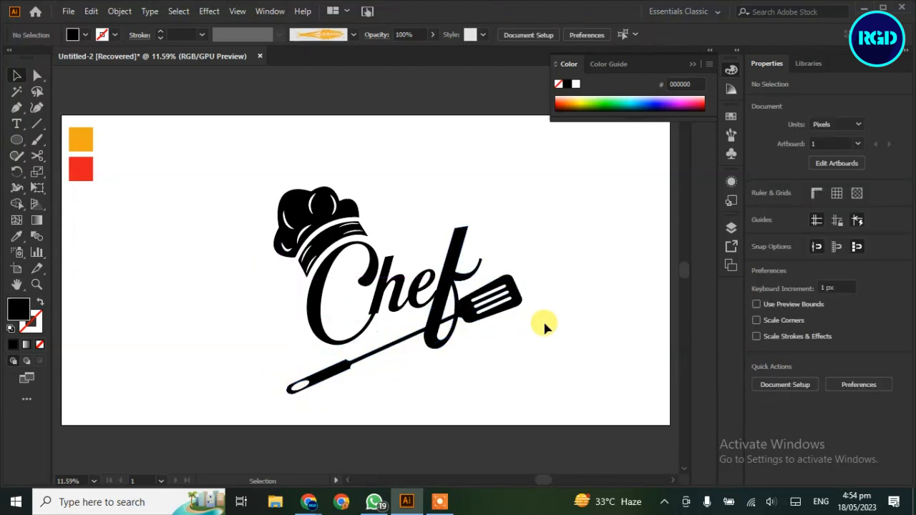
{"action": "left_click_drag", "start_coordinate": [339, 383], "coordinate": [350, 369]}
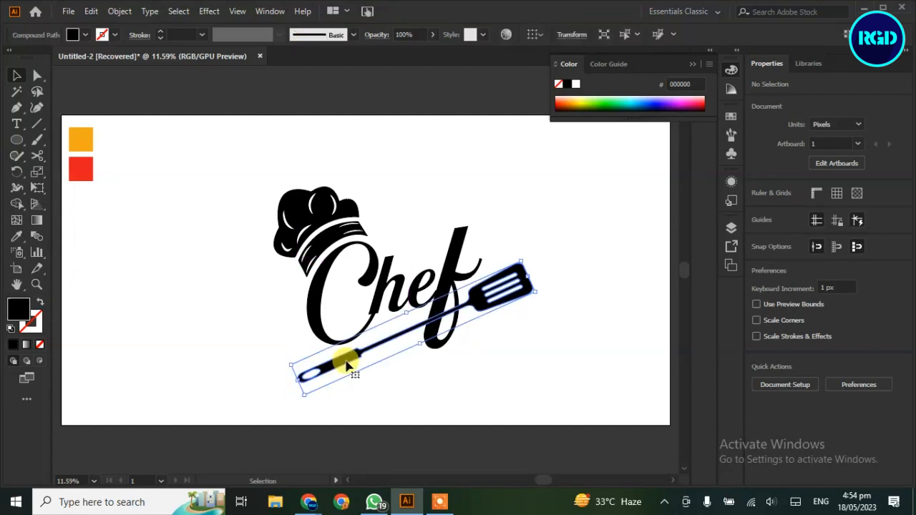
{"action": "left_click", "coordinate": [536, 403]}
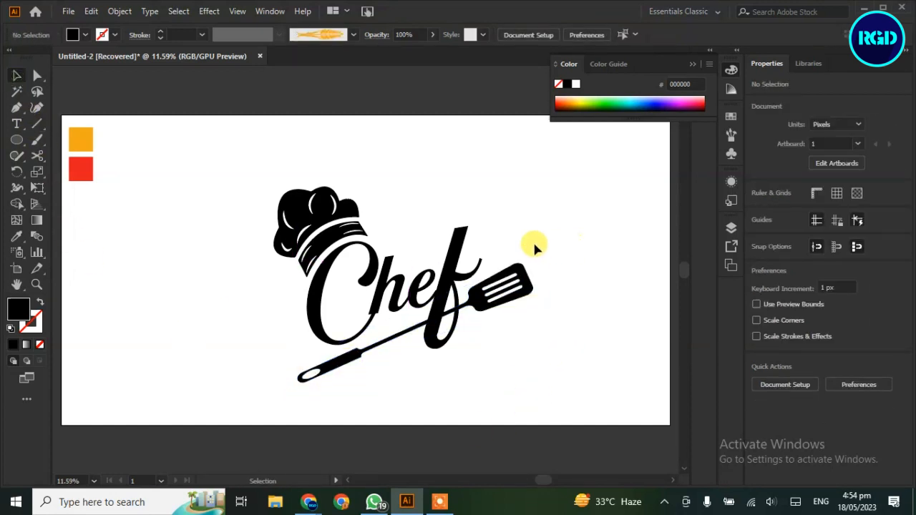
Shorten the spatula's head by moving its outer anchor points toward the shaft
{"action": "left_click", "coordinate": [38, 76]}
{"action": "left_click_drag", "start_coordinate": [540, 247], "coordinate": [508, 325]}
{"action": "left_click_drag", "start_coordinate": [528, 278], "coordinate": [509, 285]}
{"action": "left_click", "coordinate": [542, 348]}
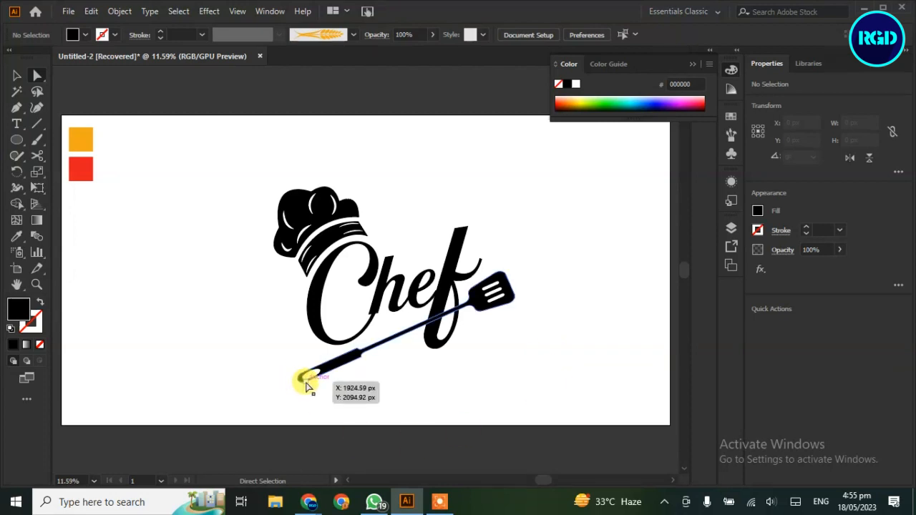
Tilt the spatula to a shallower angle and move it closer beneath the Chef lettering
{"action": "left_click", "coordinate": [17, 75]}
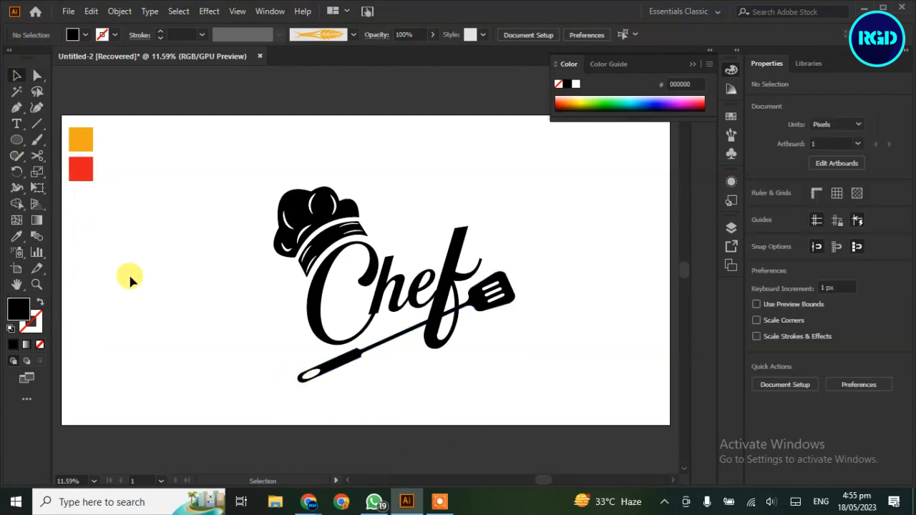
{"action": "left_click", "coordinate": [310, 388]}
{"action": "mouse_move", "coordinate": [288, 378]}
{"action": "left_mouse_down"}
{"action": "mouse_move", "coordinate": [305, 373]}
{"action": "mouse_move", "coordinate": [298, 383]}
{"action": "left_mouse_up"}
{"action": "left_click_drag", "start_coordinate": [526, 300], "coordinate": [535, 311]}
{"action": "mouse_move", "coordinate": [434, 330]}
{"action": "left_mouse_down"}
{"action": "mouse_move", "coordinate": [423, 339]}
{"action": "mouse_move", "coordinate": [425, 327]}
{"action": "left_mouse_up"}
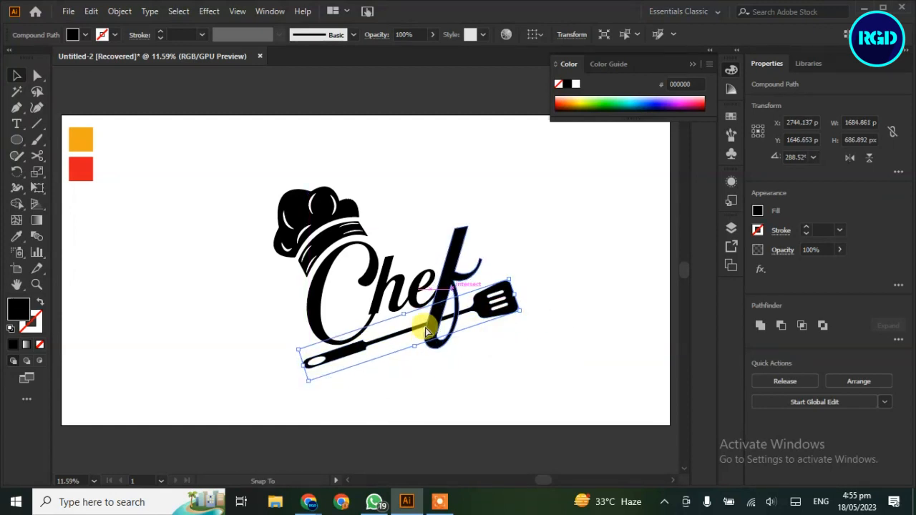
{"action": "left_click", "coordinate": [426, 331]}
{"action": "left_click", "coordinate": [399, 401]}
Scale the letter f down to about 393 by 831 px
{"action": "left_click", "coordinate": [435, 343]}
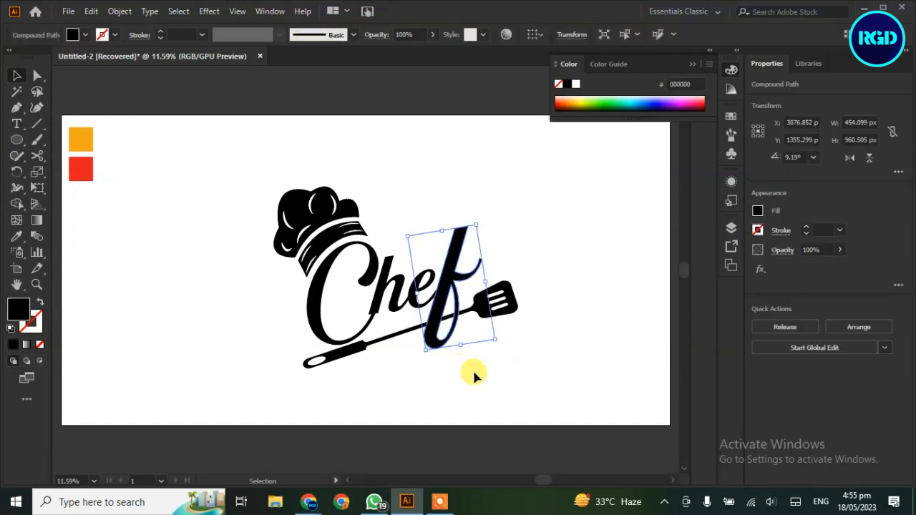
{"action": "left_click_drag", "start_coordinate": [495, 338], "coordinate": [446, 307]}
{"action": "left_click", "coordinate": [466, 383]}
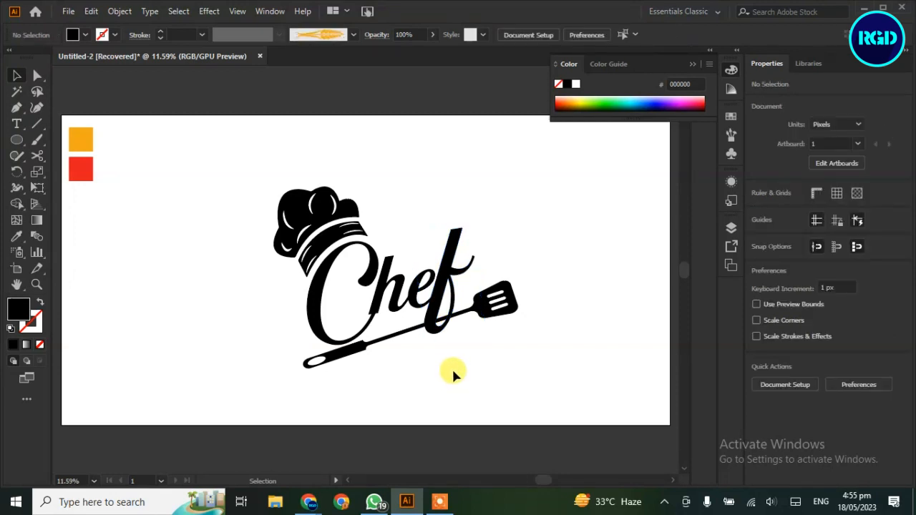
Create an offset path of 17 px with mitered joins around the letter f
{"action": "left_click_drag", "start_coordinate": [542, 184], "coordinate": [248, 368]}
{"action": "key", "text": "a"}
{"action": "key", "text": "ctrl+plus"}
{"action": "key", "text": "ctrl+plus"}
{"action": "key", "text": "v"}
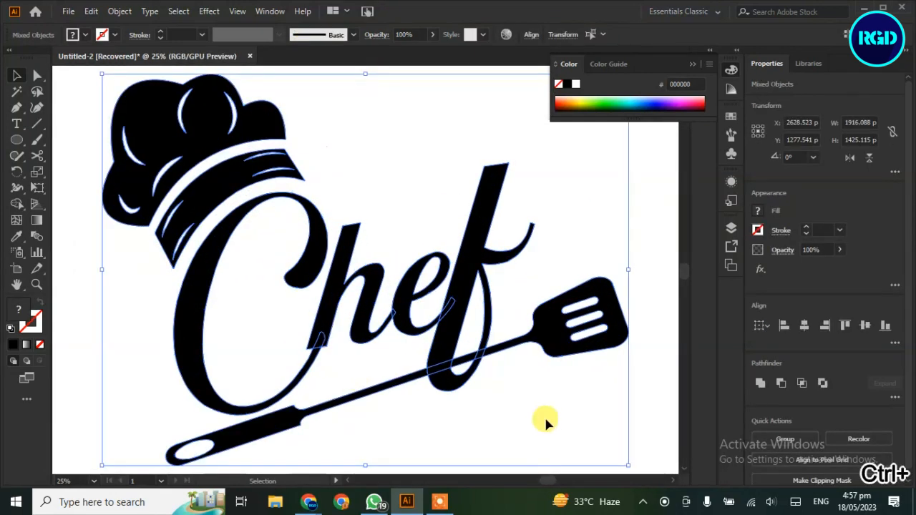
{"action": "left_click", "coordinate": [546, 418]}
{"action": "left_click", "coordinate": [473, 267]}
{"action": "right_click", "coordinate": [471, 266]}
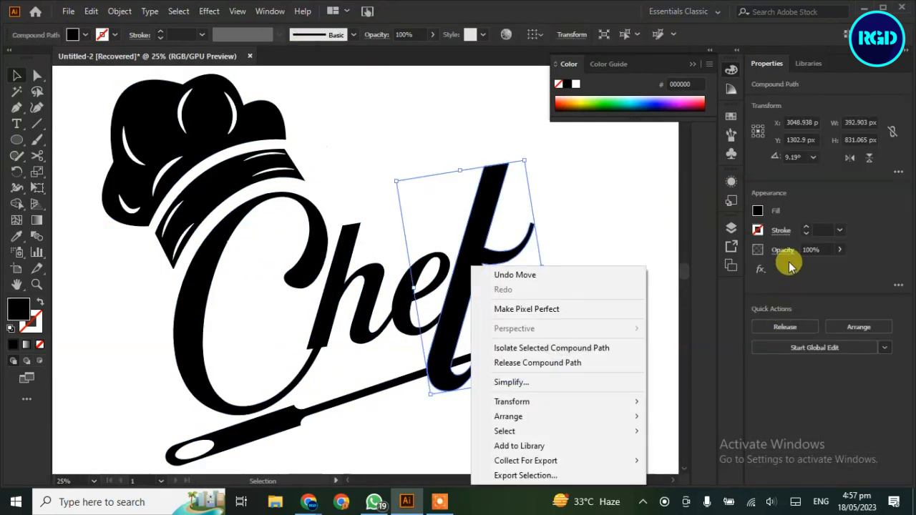
{"action": "left_click", "coordinate": [119, 12]}
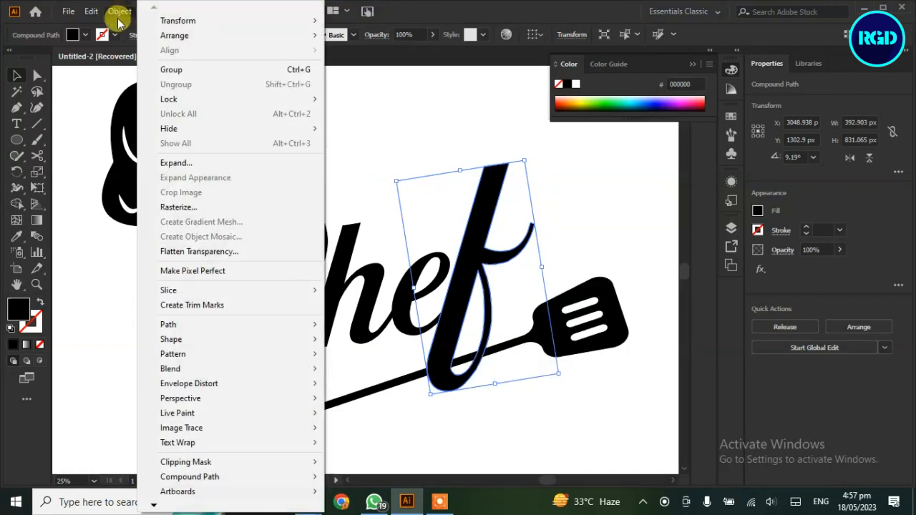
{"action": "mouse_move", "coordinate": [292, 323]}
{"action": "left_click", "coordinate": [401, 370]}
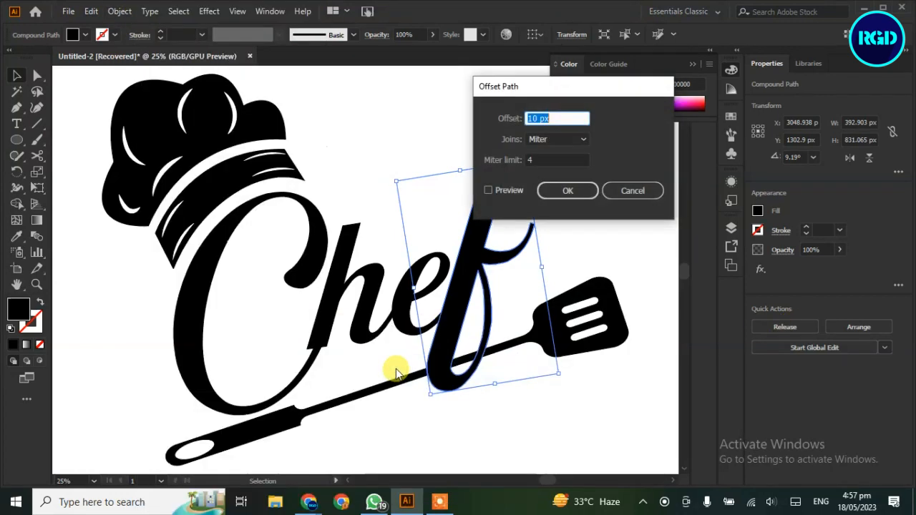
{"action": "left_click", "coordinate": [493, 191]}
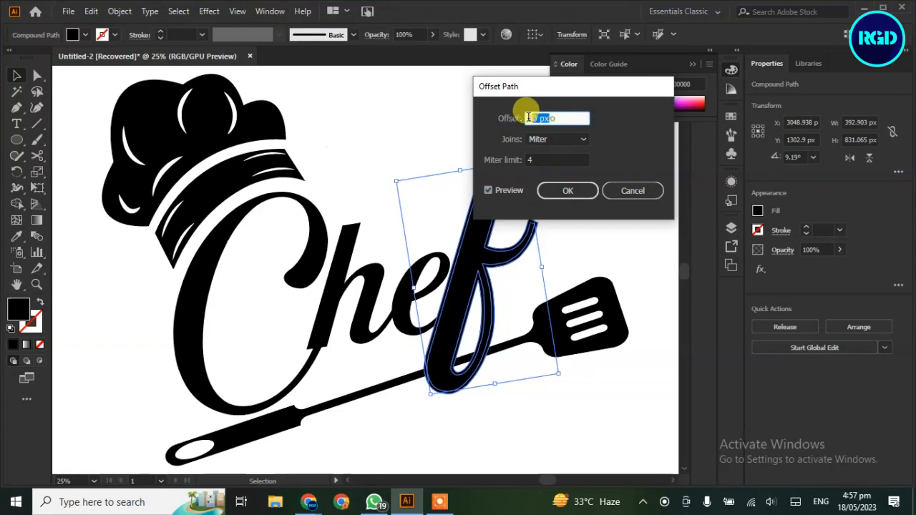
{"action": "key", "text": "Up"}
{"action": "key", "text": "Up"}
{"action": "key", "text": "Up"}
{"action": "key", "text": "Up"}
{"action": "key", "text": "Up"}
{"action": "key", "text": "Up"}
{"action": "key", "text": "Up"}
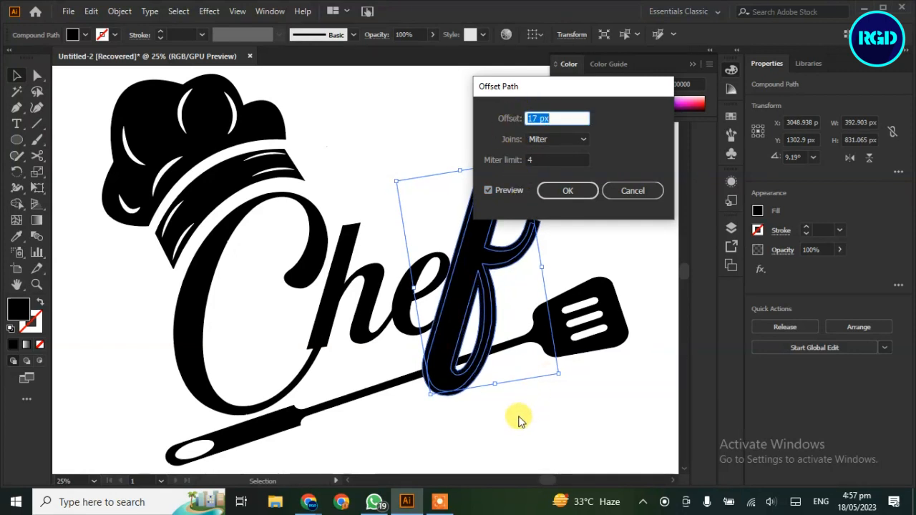
{"action": "left_click", "coordinate": [567, 191]}
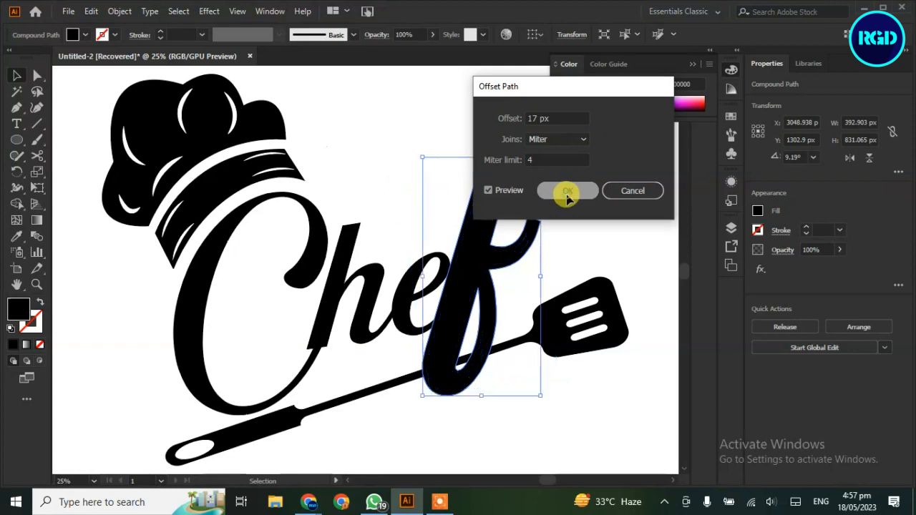
Use Shape Builder with the f's offset shape to cut a gap in the spatula's shaft around the thick stem
{"action": "left_click", "coordinate": [392, 387], "text": "shift"}
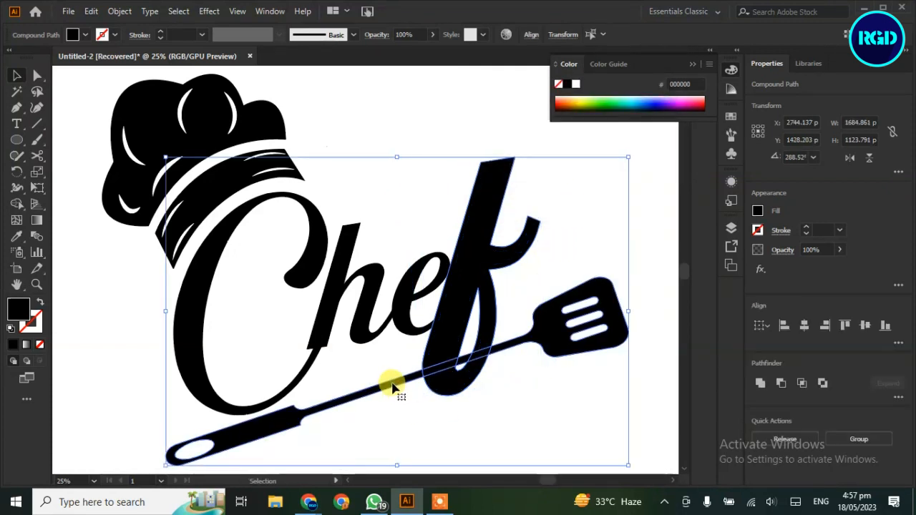
{"action": "left_click", "coordinate": [16, 204]}
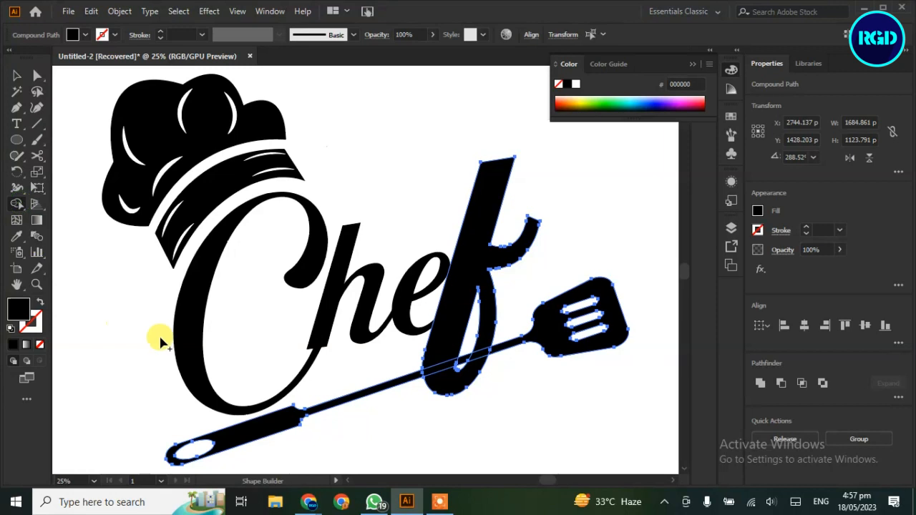
{"action": "left_click", "coordinate": [438, 379]}
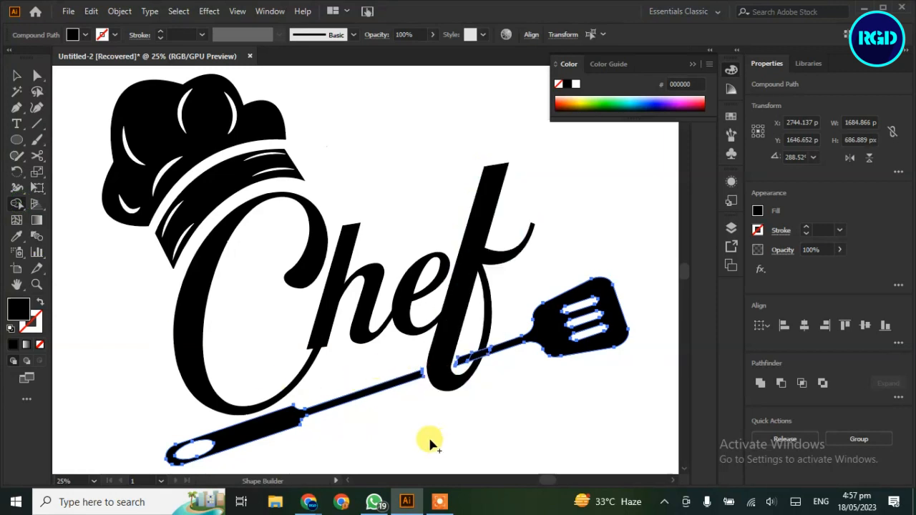
{"action": "left_click", "coordinate": [17, 76]}
{"action": "left_click", "coordinate": [130, 287]}
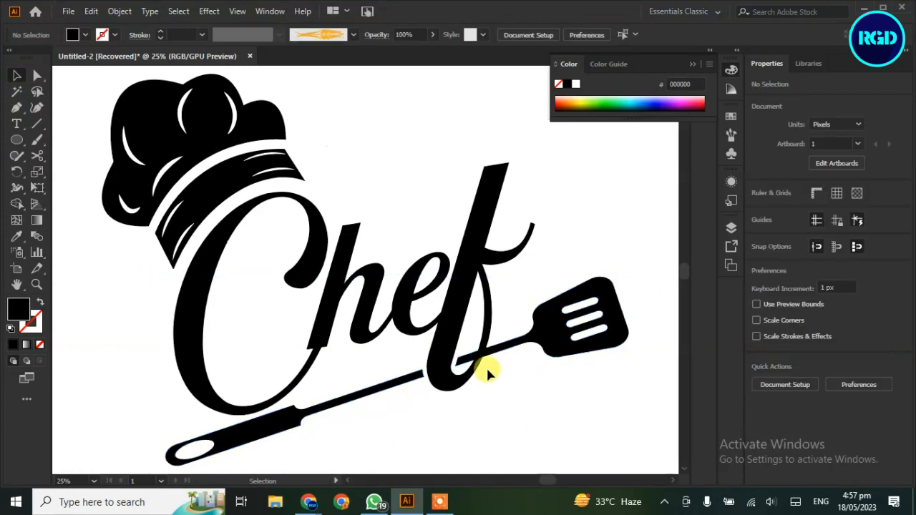
Create an offset path of 17 px with mitered joins around the spatula
{"action": "left_click", "coordinate": [482, 353]}
{"action": "left_click", "coordinate": [486, 346]}
{"action": "left_click", "coordinate": [523, 427]}
{"action": "left_click", "coordinate": [520, 345]}
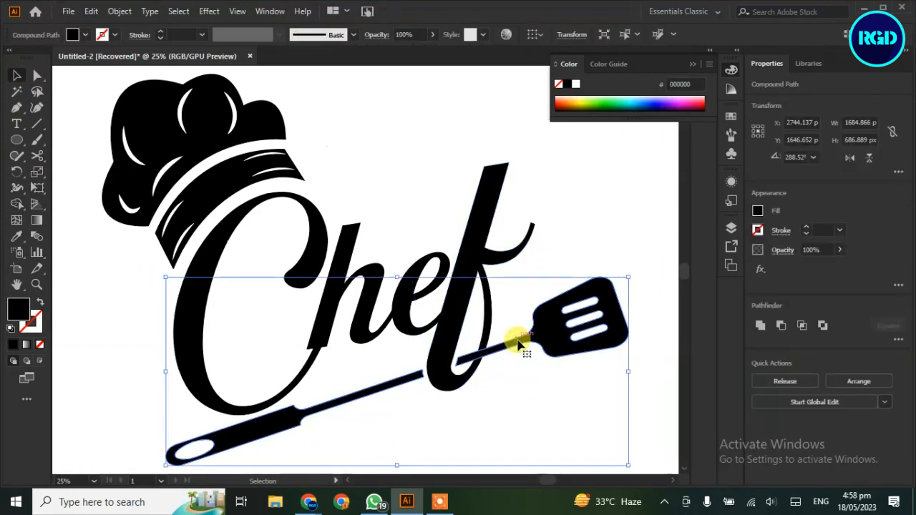
{"action": "left_click", "coordinate": [120, 12]}
{"action": "mouse_move", "coordinate": [180, 325]}
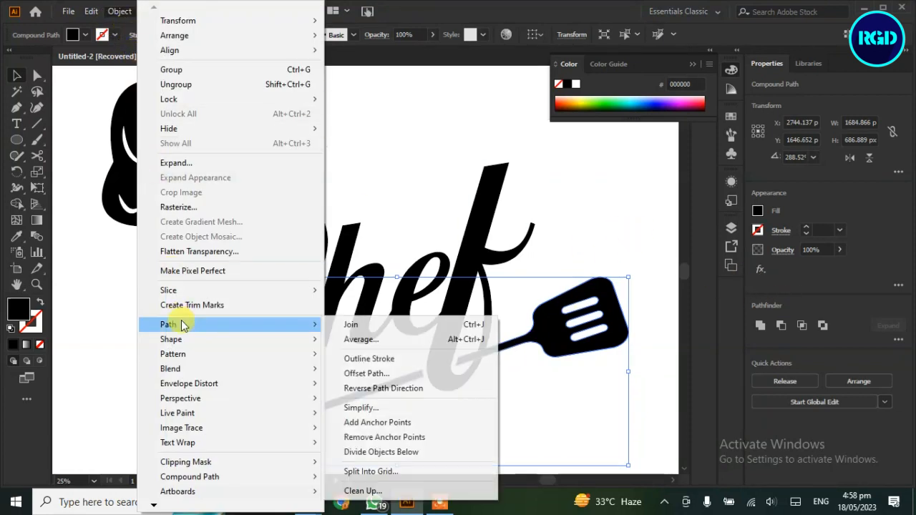
{"action": "left_click", "coordinate": [383, 373]}
{"action": "left_click", "coordinate": [487, 190]}
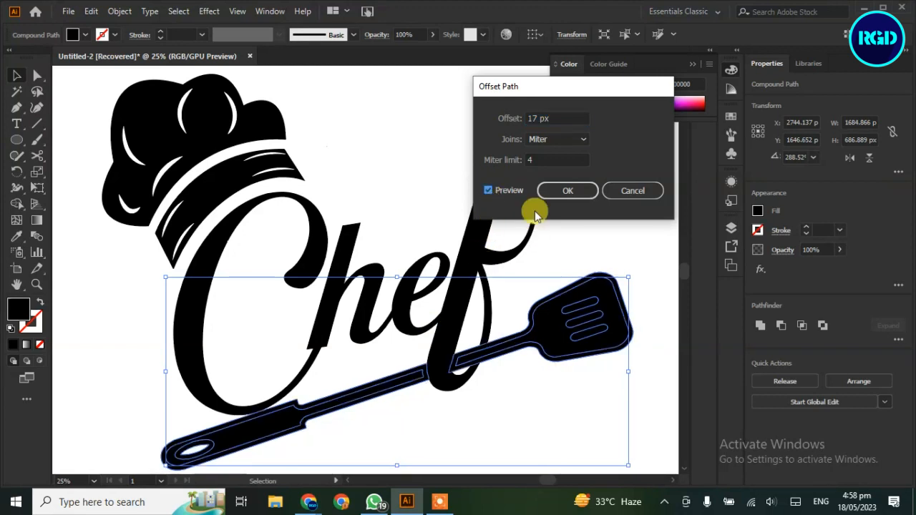
{"action": "left_click", "coordinate": [555, 194]}
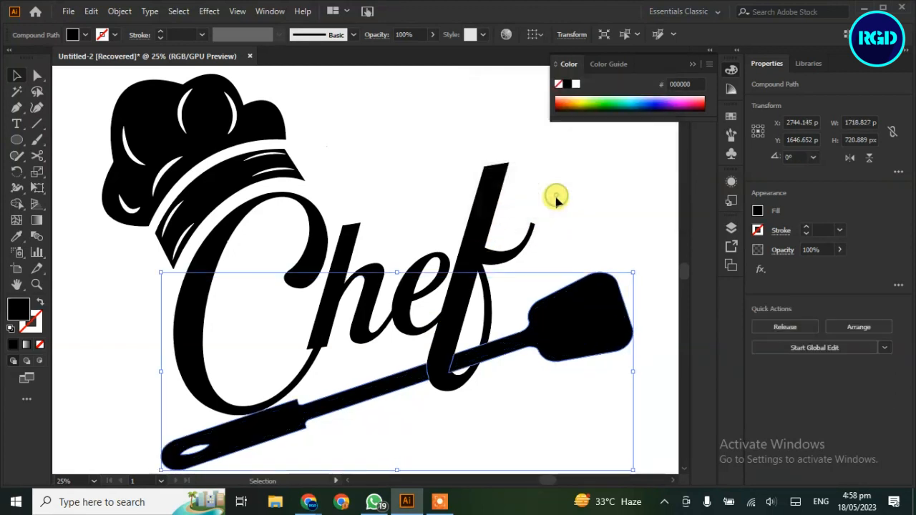
Use Shape Builder with the spatula's offset shape to cut a gap in the f's thin loop around the shaft
{"action": "left_click", "coordinate": [484, 240], "text": "shift"}
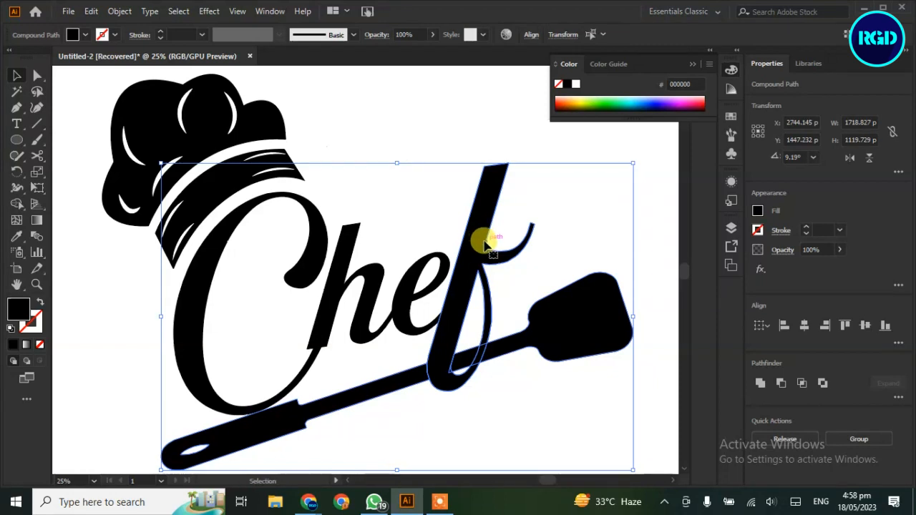
{"action": "left_click", "coordinate": [16, 203]}
{"action": "mouse_move", "coordinate": [521, 347]}
{"action": "left_mouse_down"}
{"action": "mouse_move", "coordinate": [487, 362]}
{"action": "mouse_move", "coordinate": [466, 349]}
{"action": "left_mouse_up"}
{"action": "mouse_move", "coordinate": [367, 500]}
{"action": "left_click", "coordinate": [16, 75]}
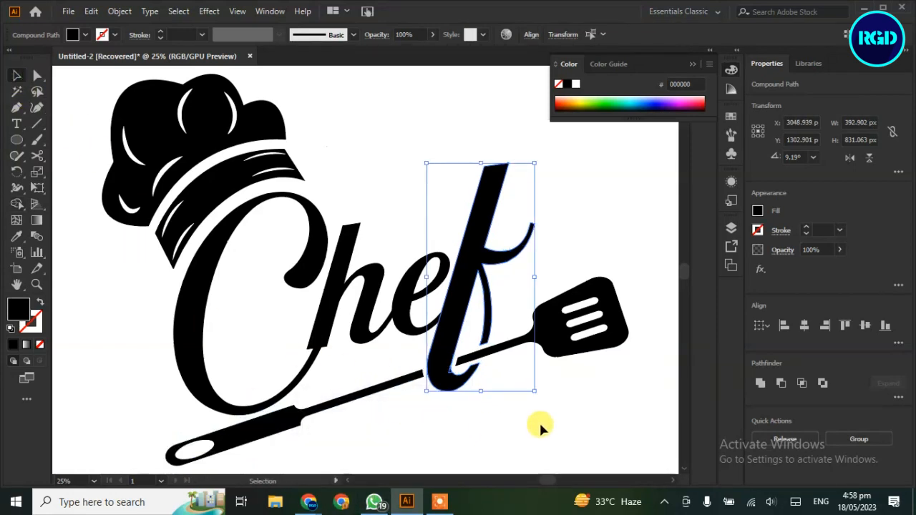
Remove the small leftover fragment beside the base of the letter f
{"action": "left_click", "coordinate": [451, 387]}
{"action": "left_click_drag", "start_coordinate": [451, 386], "coordinate": [547, 399]}
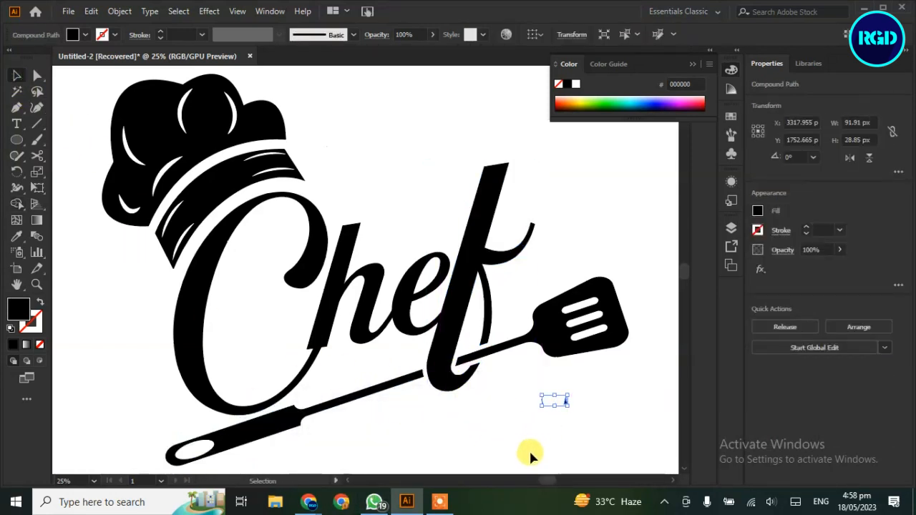
{"action": "key", "text": "Delete"}
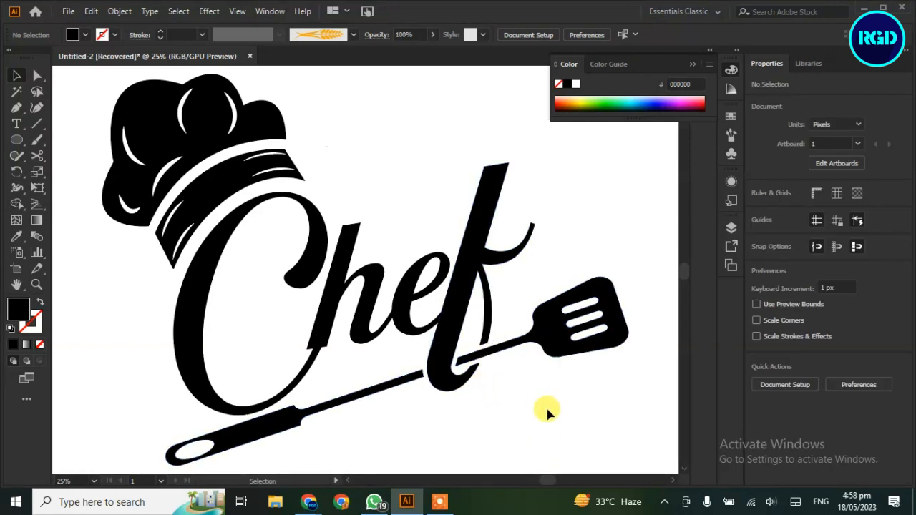
Ungroup the chef hat and its nested groups so that its parts can be selected individually
{"action": "key", "text": "ctrl+0"}
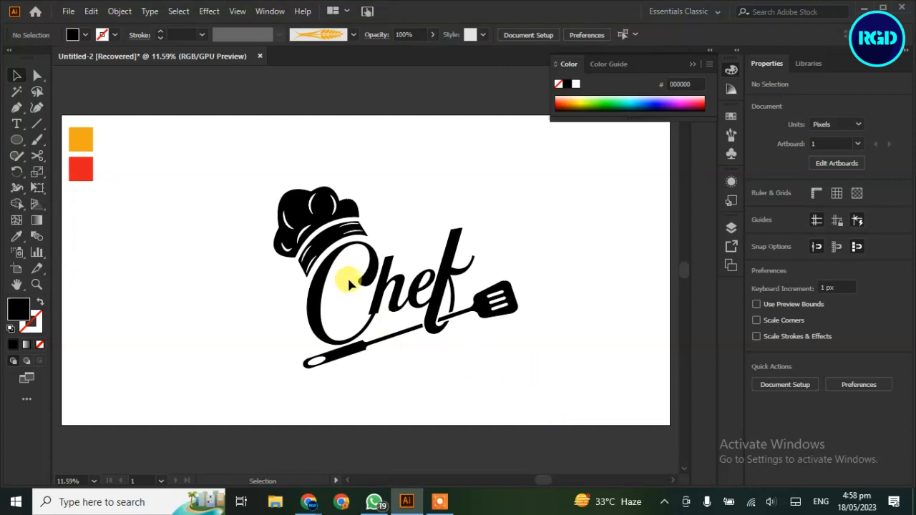
{"action": "left_click", "coordinate": [323, 236]}
{"action": "right_click", "coordinate": [327, 241]}
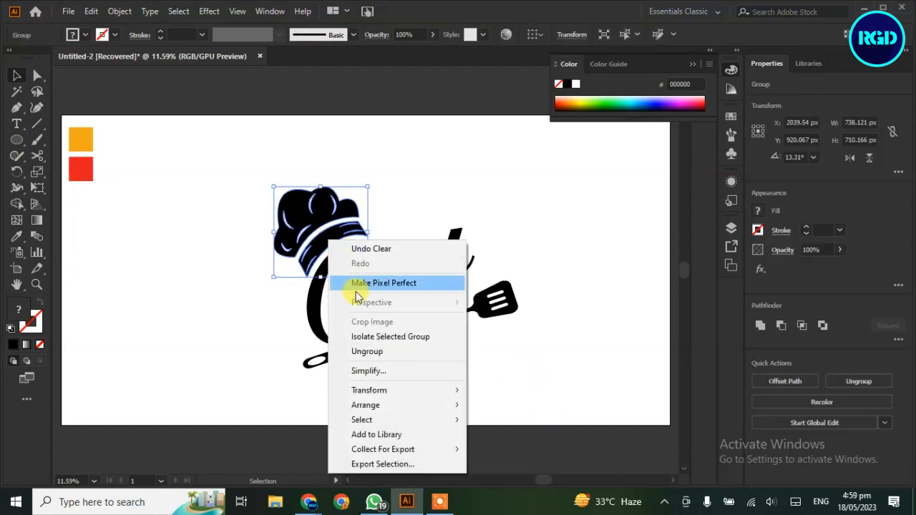
{"action": "left_click", "coordinate": [367, 352]}
{"action": "left_click", "coordinate": [185, 305]}
{"action": "left_click", "coordinate": [285, 254]}
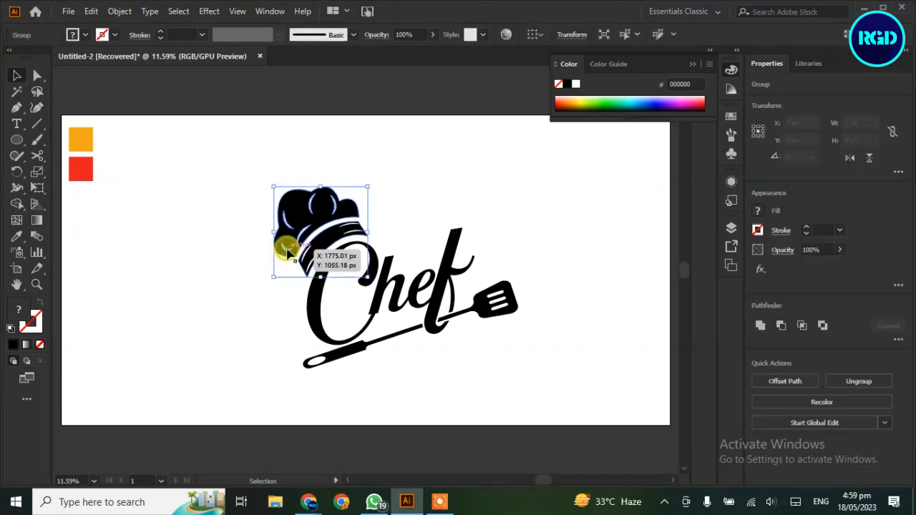
{"action": "right_click", "coordinate": [286, 251]}
{"action": "left_click", "coordinate": [327, 360]}
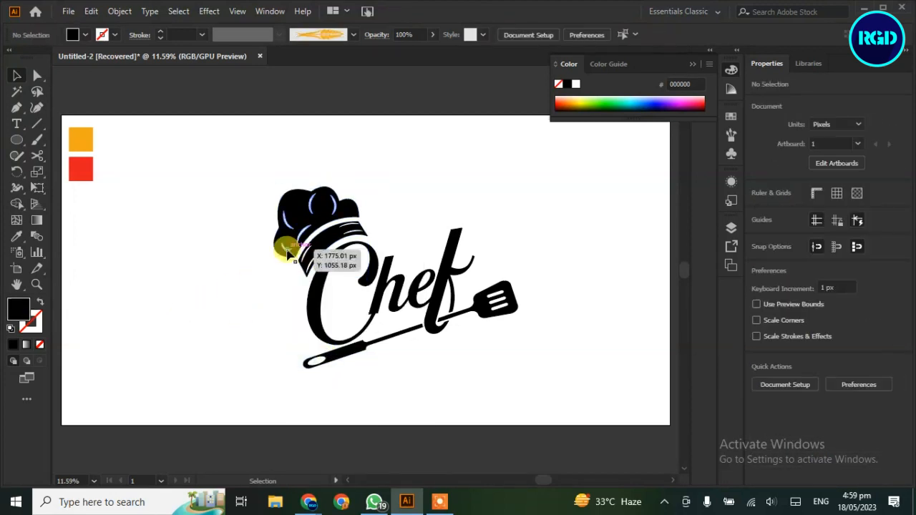
{"action": "left_click", "coordinate": [284, 245]}
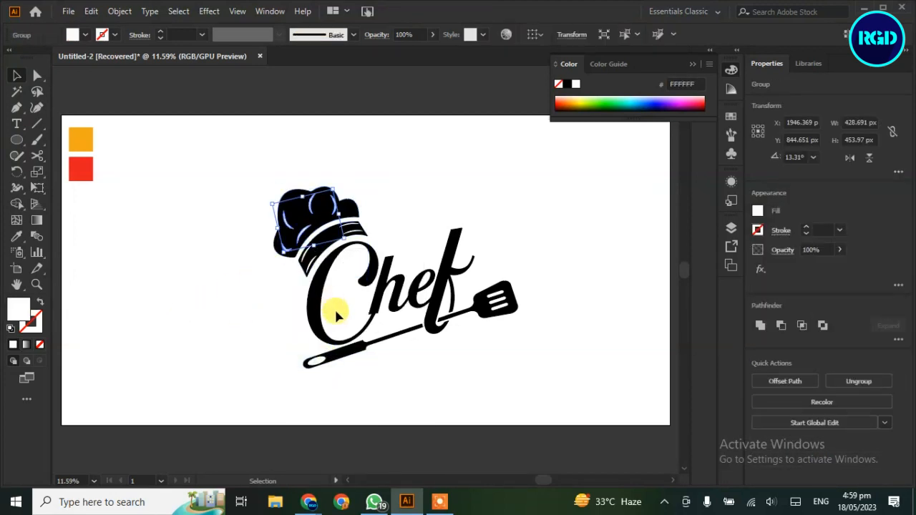
{"action": "left_click", "coordinate": [272, 303]}
Fill the chef hat's puffy crown and its band with the orange F0A817 sampled from the colour square
{"action": "left_click", "coordinate": [290, 206]}
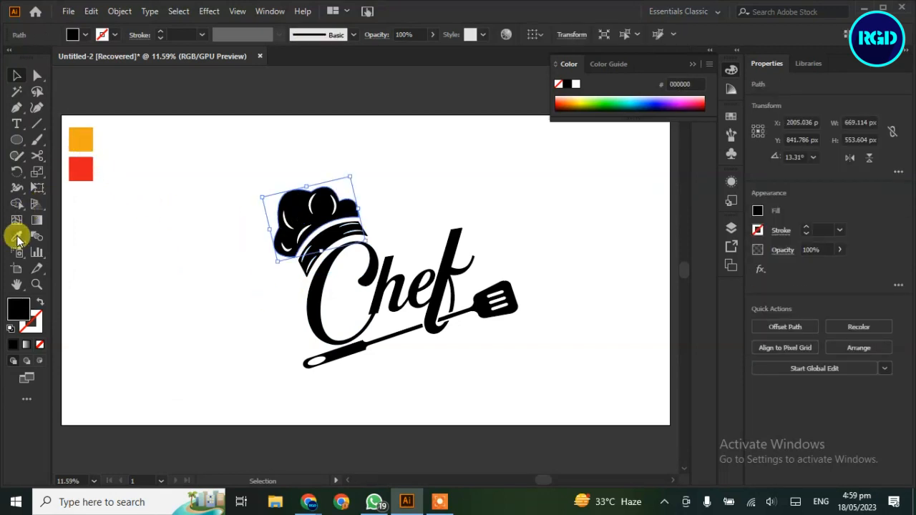
{"action": "left_click", "coordinate": [79, 138]}
{"action": "key", "text": "v"}
{"action": "left_click", "coordinate": [291, 285]}
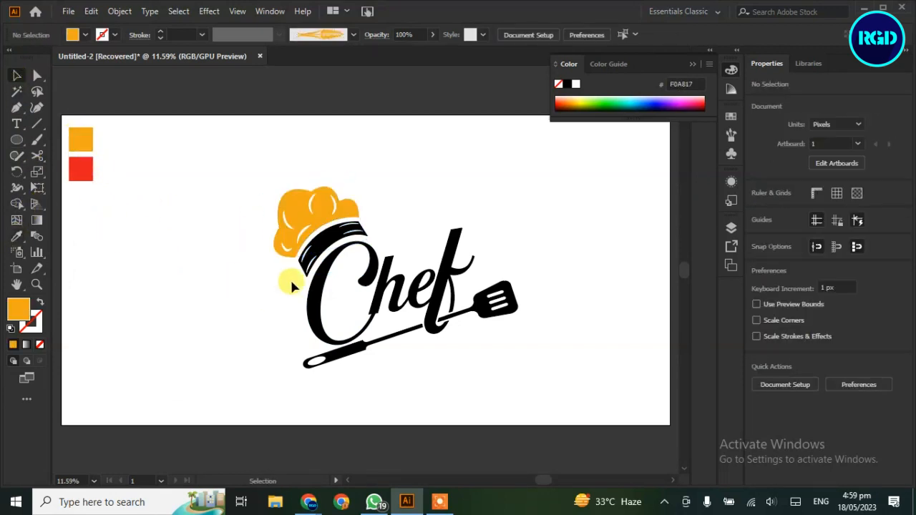
{"action": "left_click", "coordinate": [333, 243]}
{"action": "left_click", "coordinate": [17, 236]}
{"action": "left_click", "coordinate": [80, 144]}
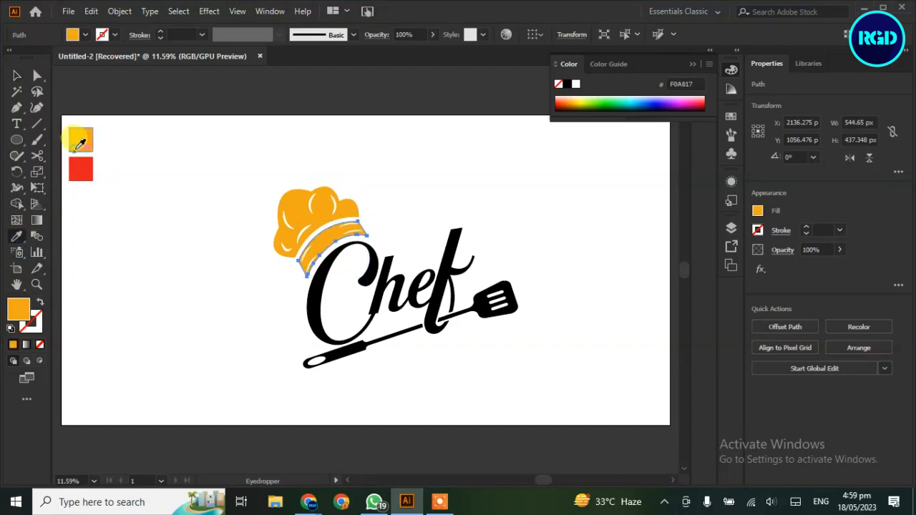
{"action": "left_click", "coordinate": [16, 75]}
{"action": "left_click", "coordinate": [177, 300]}
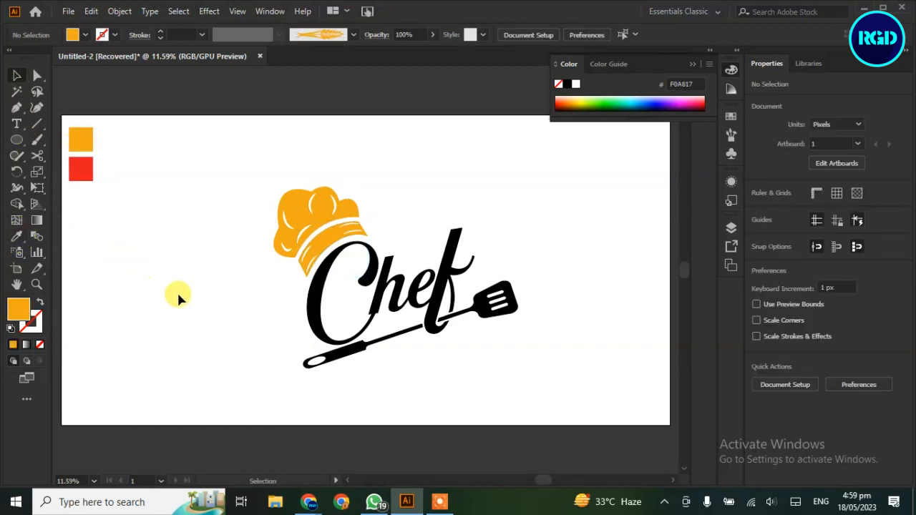
Fill the spatula with the red E51C21 sampled from the colour square
{"action": "left_click", "coordinate": [351, 362]}
{"action": "left_click", "coordinate": [16, 237]}
{"action": "left_click", "coordinate": [83, 169]}
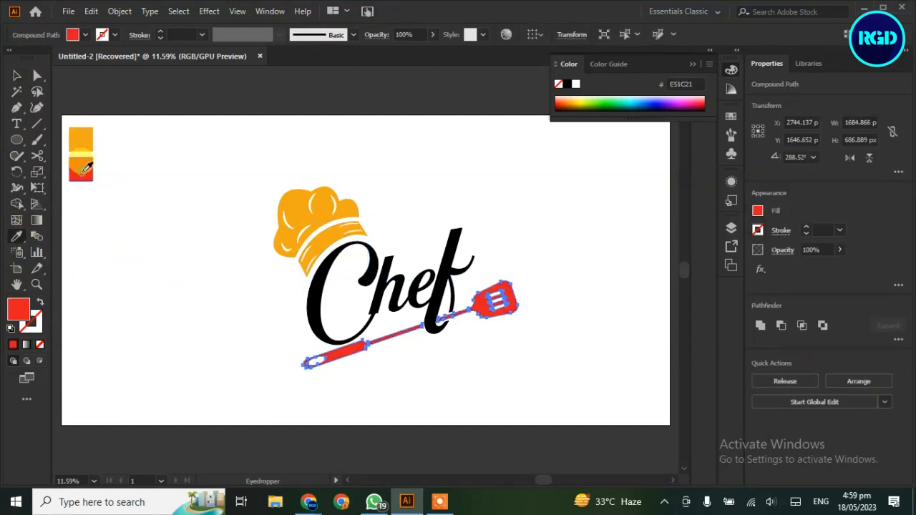
{"action": "left_click", "coordinate": [16, 75]}
{"action": "left_click", "coordinate": [188, 376]}
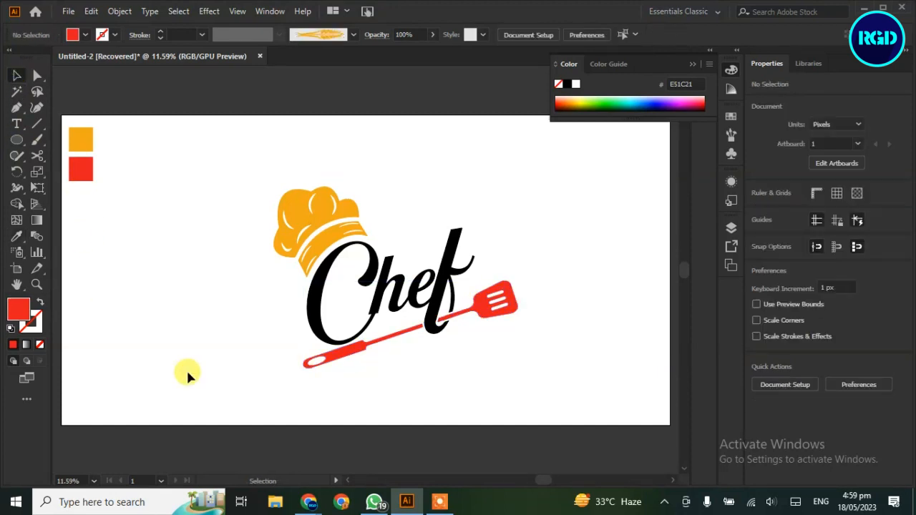
Select all the Chef letters and try red, then fill them with the orange F0A817 sampled from the colour square
{"action": "left_click_drag", "start_coordinate": [182, 373], "coordinate": [306, 323]}
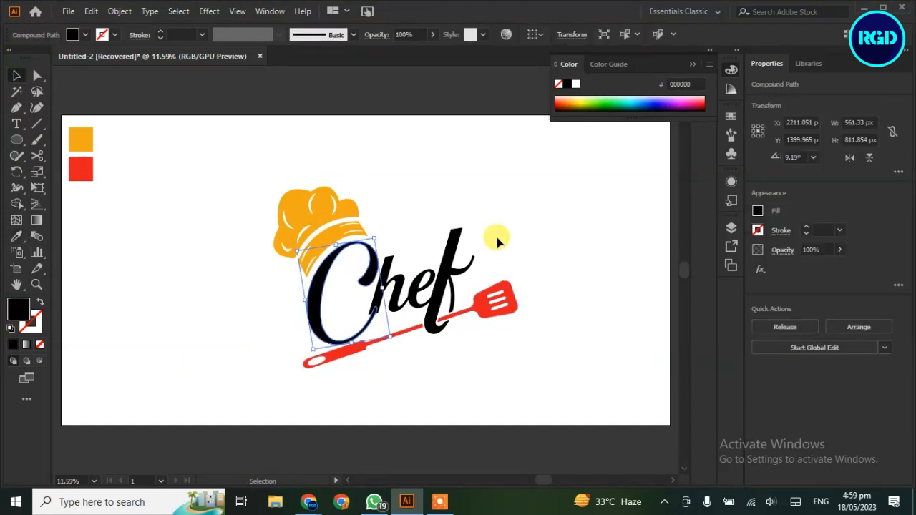
{"action": "left_click", "coordinate": [400, 286], "text": "shift"}
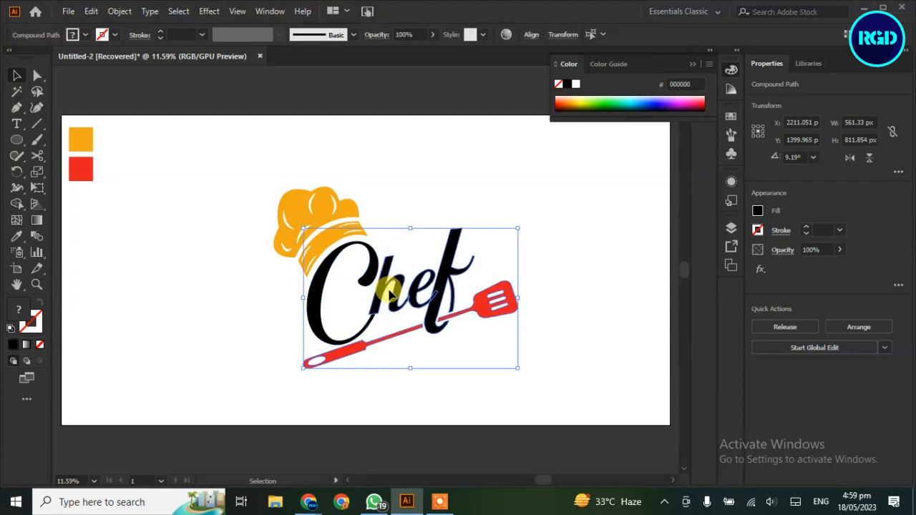
{"action": "left_click", "coordinate": [315, 309]}
{"action": "left_click", "coordinate": [311, 317]}
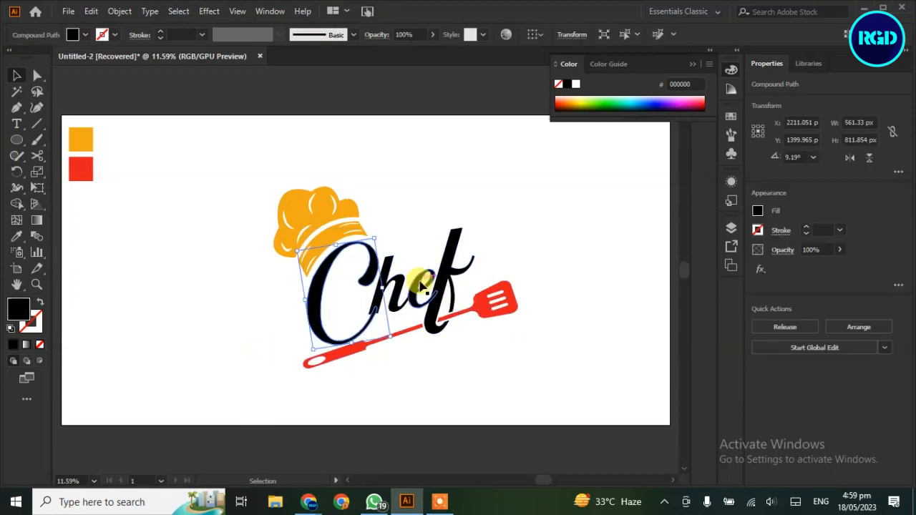
{"action": "left_click", "coordinate": [447, 265], "text": "shift"}
{"action": "left_click", "coordinate": [757, 386]}
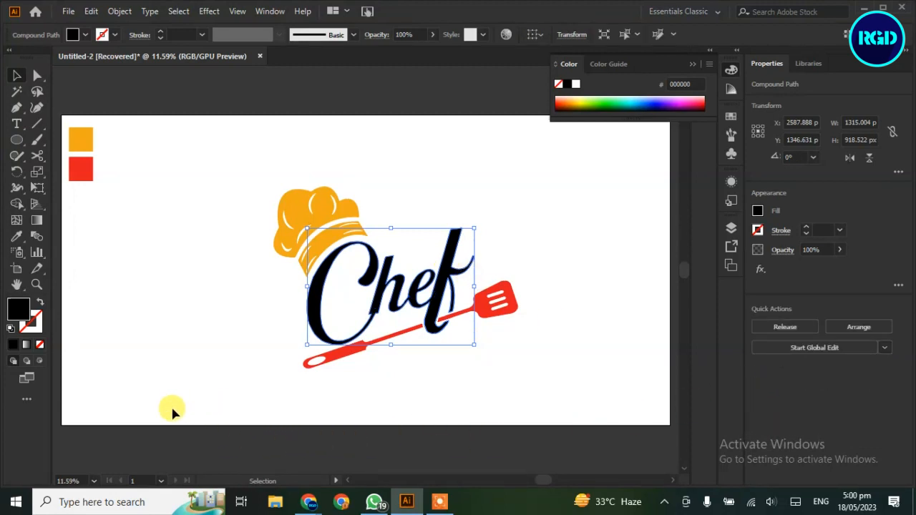
{"action": "left_click", "coordinate": [17, 240]}
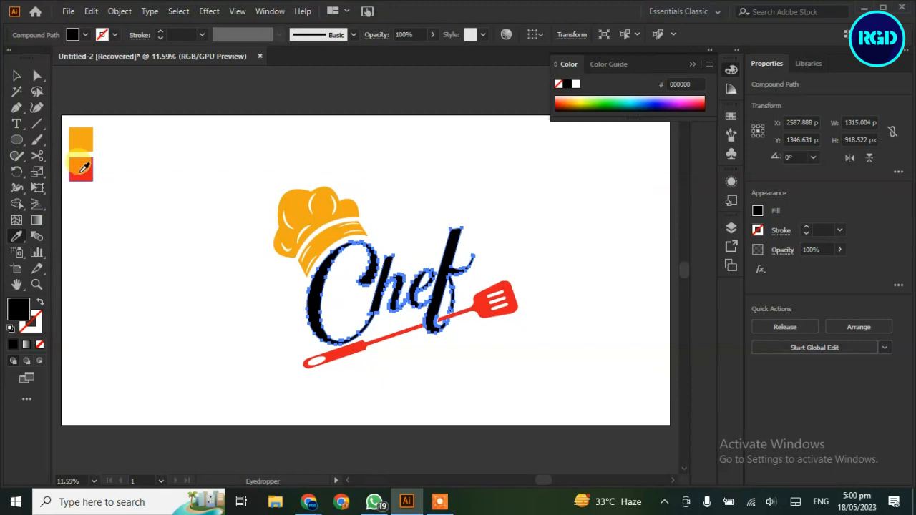
{"action": "left_click", "coordinate": [84, 168]}
{"action": "left_click", "coordinate": [88, 139]}
{"action": "left_click", "coordinate": [17, 76]}
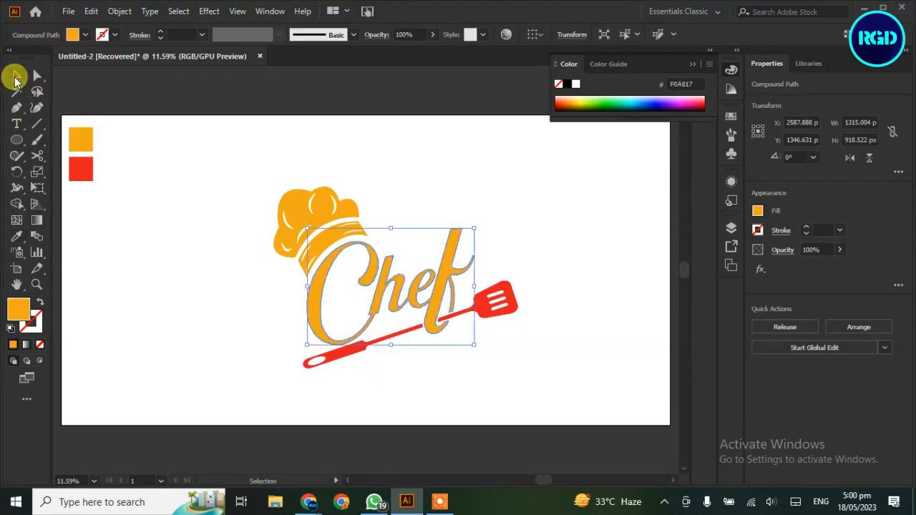
{"action": "left_click", "coordinate": [161, 284]}
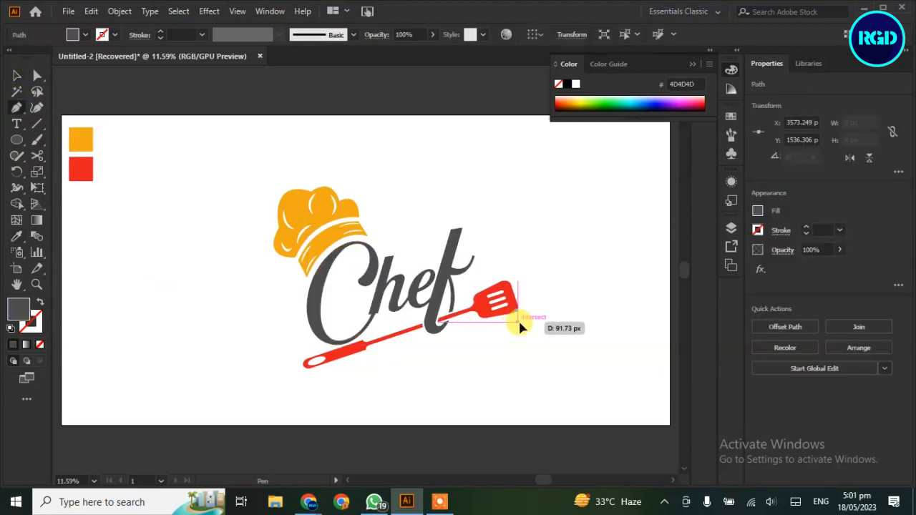
Draw a closed dripping-sauce shape with curved drips along the lower edge of the spatula blade using the Pen tool
{"action": "mouse_move", "coordinate": [518, 319]}
{"action": "left_mouse_down"}
{"action": "mouse_move", "coordinate": [514, 329]}
{"action": "mouse_move", "coordinate": [511, 318]}
{"action": "left_mouse_up"}
{"action": "left_click_drag", "start_coordinate": [507, 330], "coordinate": [510, 342]}
{"action": "key", "text": "ctrl+plus"}
{"action": "key", "text": "ctrl+plus"}
{"action": "key", "text": "ctrl+plus"}
{"action": "key", "text": "ctrl+plus"}
{"action": "key", "text": "ctrl+plus"}
{"action": "key", "text": "ctrl+plus"}
{"action": "left_click_drag", "start_coordinate": [359, 271], "coordinate": [351, 288]}
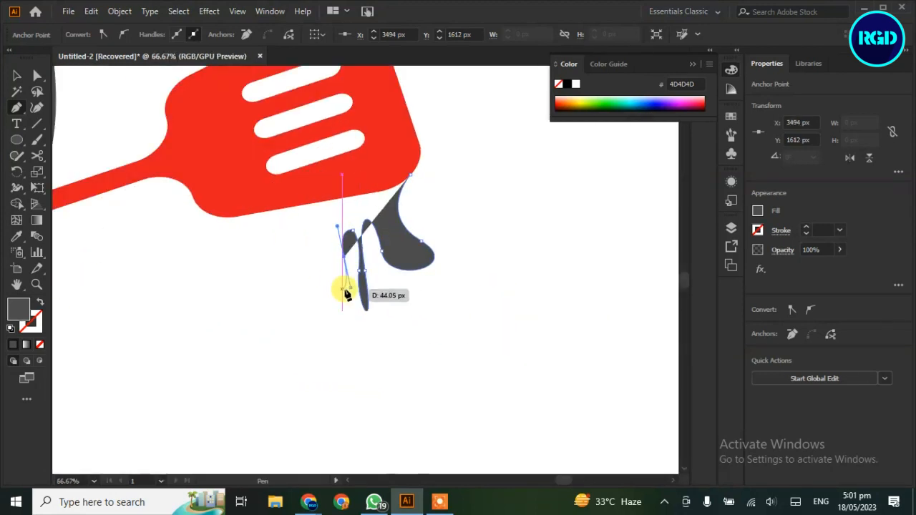
{"action": "left_click_drag", "start_coordinate": [337, 241], "coordinate": [323, 235]}
{"action": "left_click_drag", "start_coordinate": [340, 331], "coordinate": [370, 377]}
{"action": "left_click", "coordinate": [341, 332]}
{"action": "left_click_drag", "start_coordinate": [323, 312], "coordinate": [290, 255]}
{"action": "left_click_drag", "start_coordinate": [299, 309], "coordinate": [319, 358]}
{"action": "left_click_drag", "start_coordinate": [287, 314], "coordinate": [288, 285]}
{"action": "left_click_drag", "start_coordinate": [266, 329], "coordinate": [276, 351]}
{"action": "left_click_drag", "start_coordinate": [249, 338], "coordinate": [255, 308]}
{"action": "left_click_drag", "start_coordinate": [267, 277], "coordinate": [253, 255]}
{"action": "left_click_drag", "start_coordinate": [252, 301], "coordinate": [231, 362]}
{"action": "left_click", "coordinate": [249, 273]}
{"action": "left_click_drag", "start_coordinate": [209, 285], "coordinate": [207, 242]}
{"action": "left_click_drag", "start_coordinate": [220, 241], "coordinate": [227, 216]}
{"action": "left_click", "coordinate": [210, 215]}
{"action": "left_click", "coordinate": [410, 174]}
Refine the curves of the drips under the spatula blade by adjusting their anchor points and handles with Direct Selection
{"action": "left_click", "coordinate": [36, 76]}
{"action": "left_click", "coordinate": [341, 332]}
{"action": "left_click_drag", "start_coordinate": [330, 330], "coordinate": [293, 308]}
{"action": "left_click", "coordinate": [249, 272]}
{"action": "left_click", "coordinate": [304, 255]}
{"action": "left_click_drag", "start_coordinate": [236, 277], "coordinate": [380, 274]}
{"action": "left_click", "coordinate": [266, 331]}
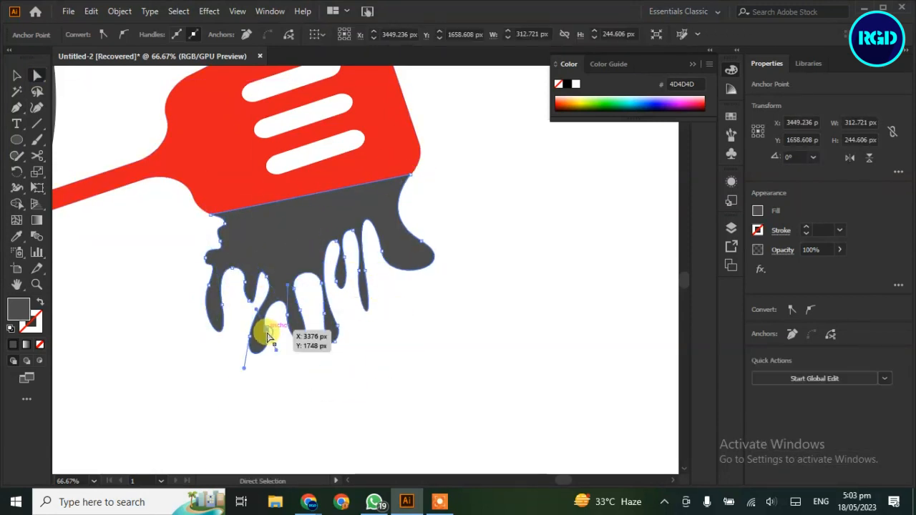
{"action": "left_click", "coordinate": [276, 333]}
Fill the dripping shape with the red sampled from the spatula
{"action": "left_click", "coordinate": [263, 245]}
{"action": "key", "text": "i"}
{"action": "left_click", "coordinate": [122, 174]}
{"action": "left_click", "coordinate": [447, 348]}
Move the complete logo, including the tagline, closer to the artboard's centre and deselect it
{"action": "key", "text": "ctrl+0"}
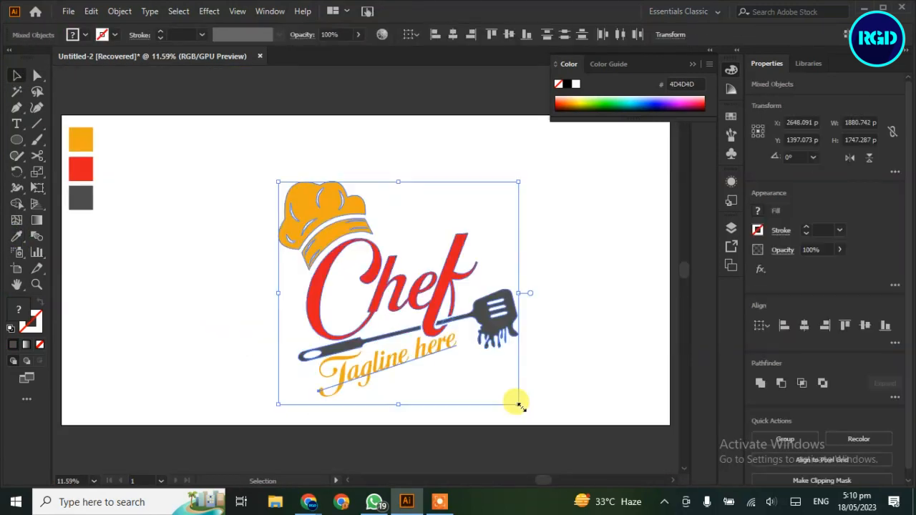
{"action": "left_click_drag", "start_coordinate": [491, 333], "coordinate": [469, 299]}
{"action": "left_click", "coordinate": [524, 357]}
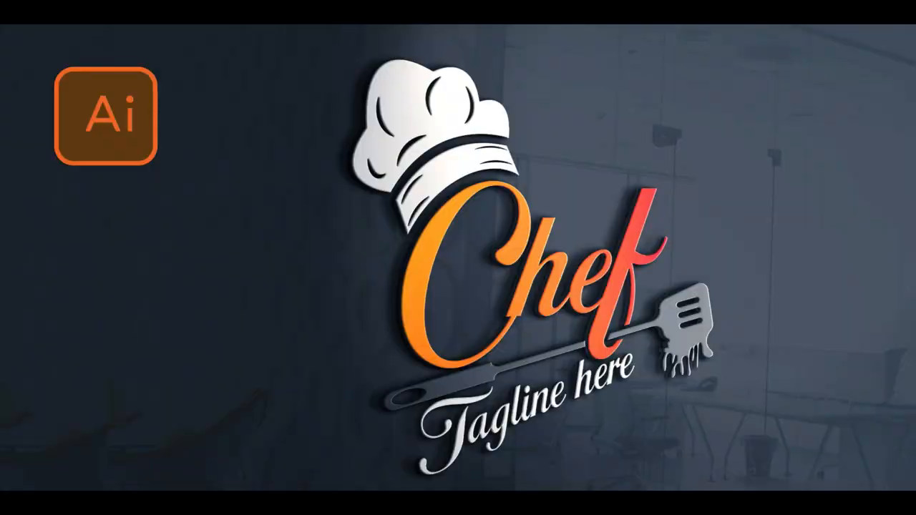